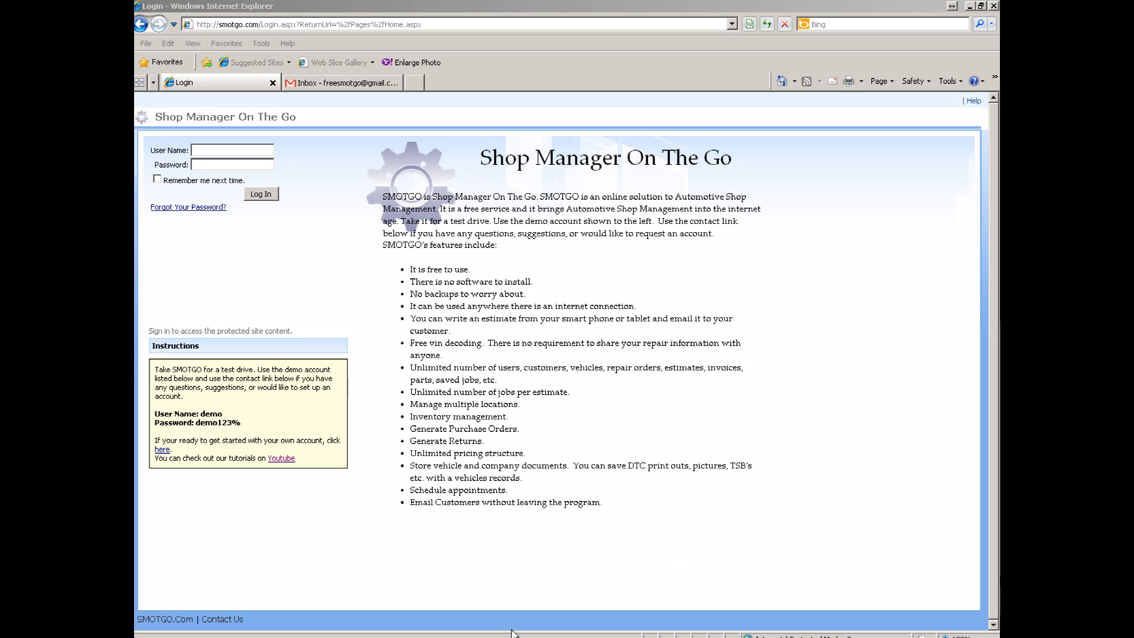
- Open the sign-up form and enter company name Smotgo Demo Company, a user name and e-mail address
click(162, 450)
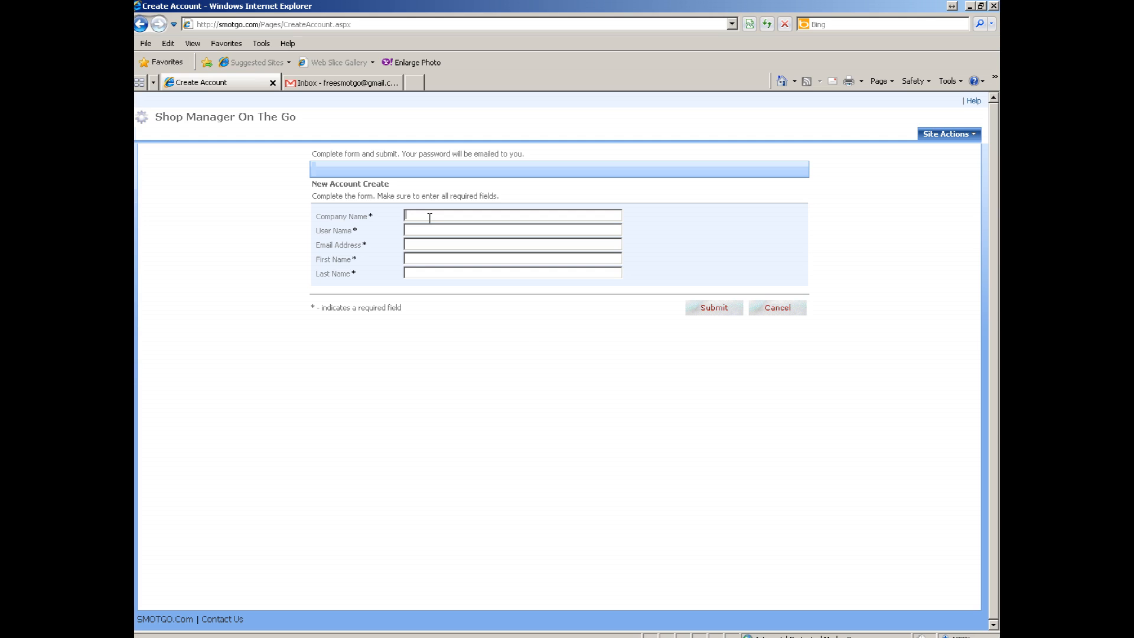
text(Smotgo Demo CompanySmotgo)
key(Tab)
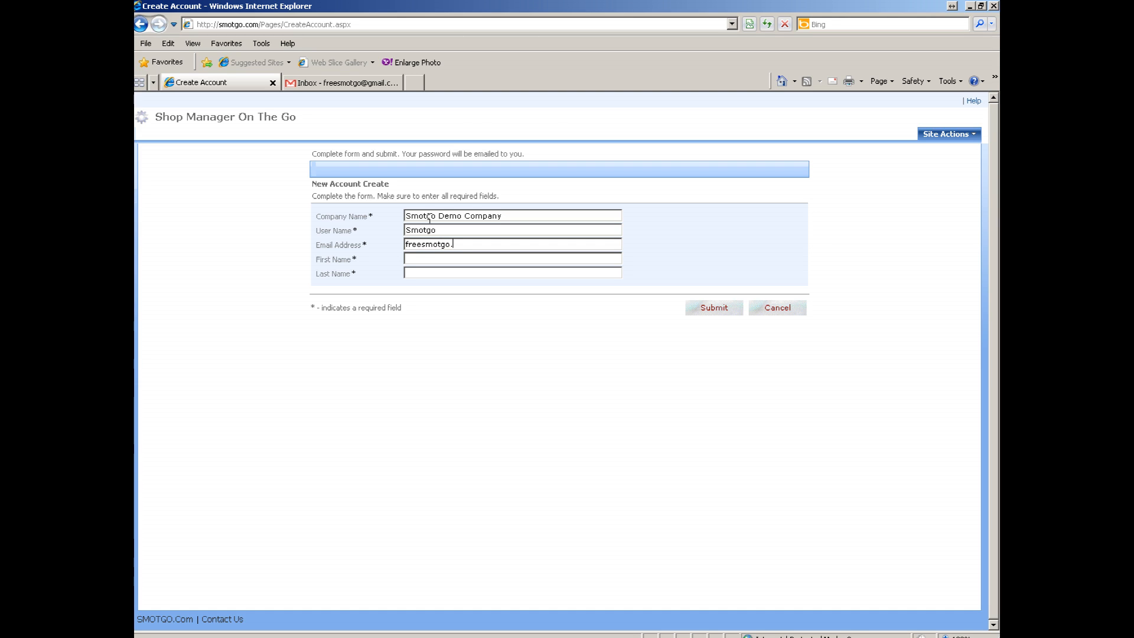
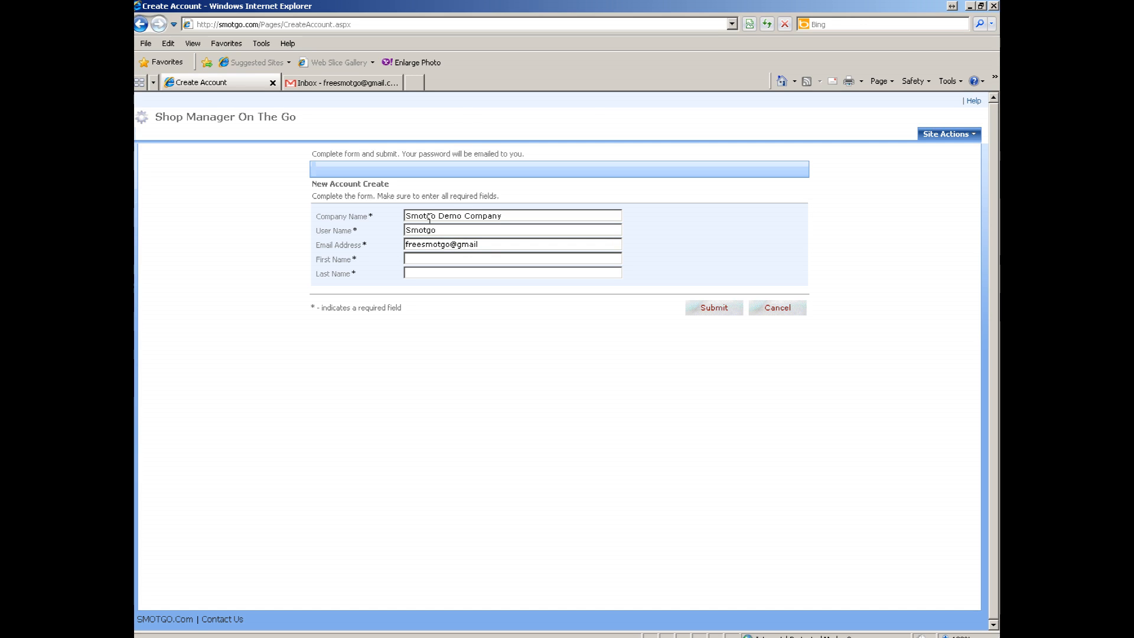
- Enter the contact's first and last name, submit the request, and go back to log-in
key(Tab)
text(JOe)
key(shift+Tab)
key(BackSpace)
text(Joe)
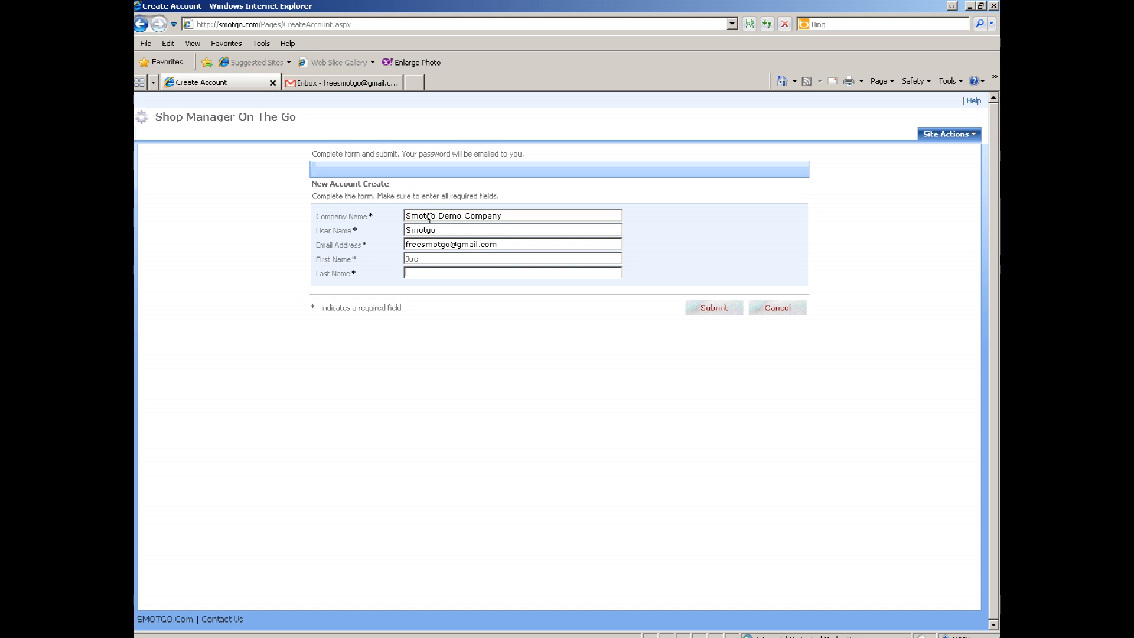
text(Smith)
click(714, 310)
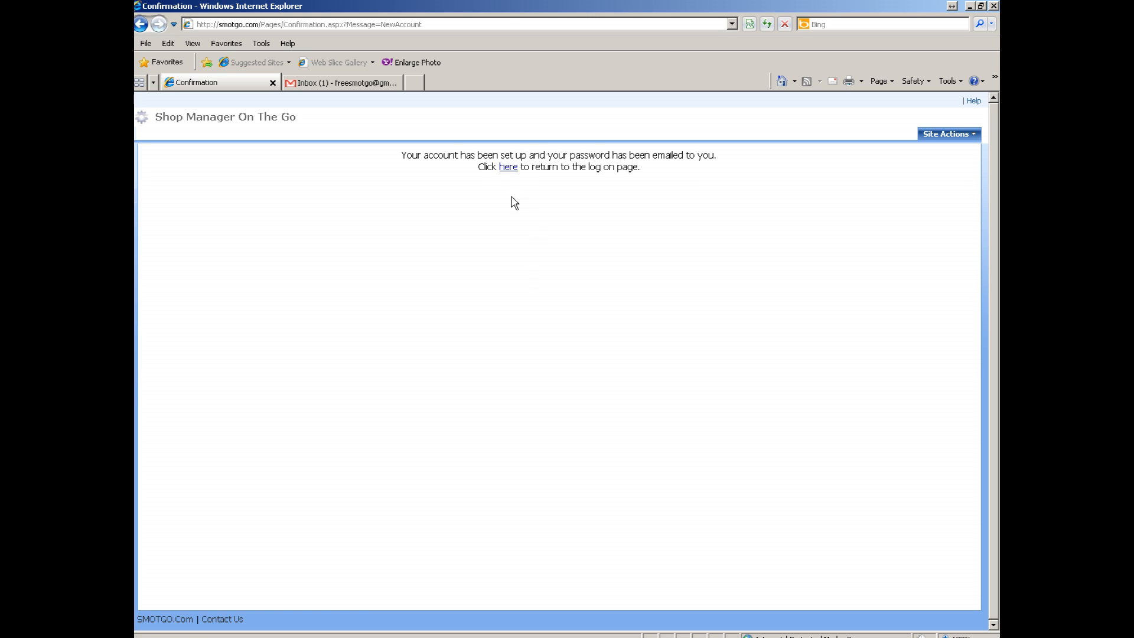
click(508, 168)
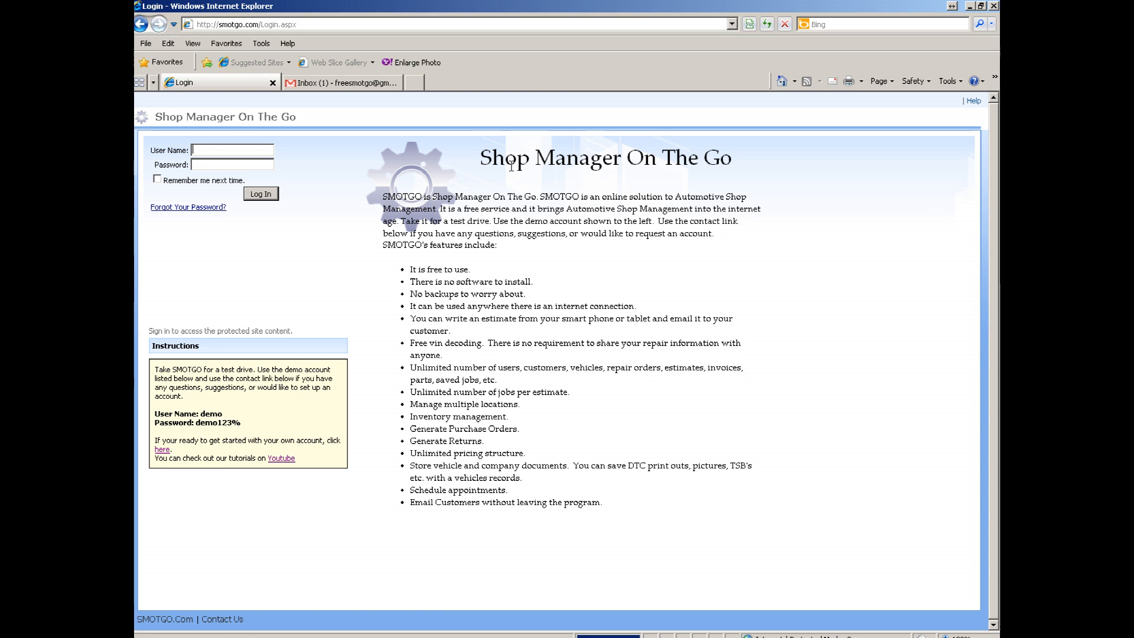
- Copy the temporary password from Gmail's New Account Set Up email and return to SMOTGO
click(344, 85)
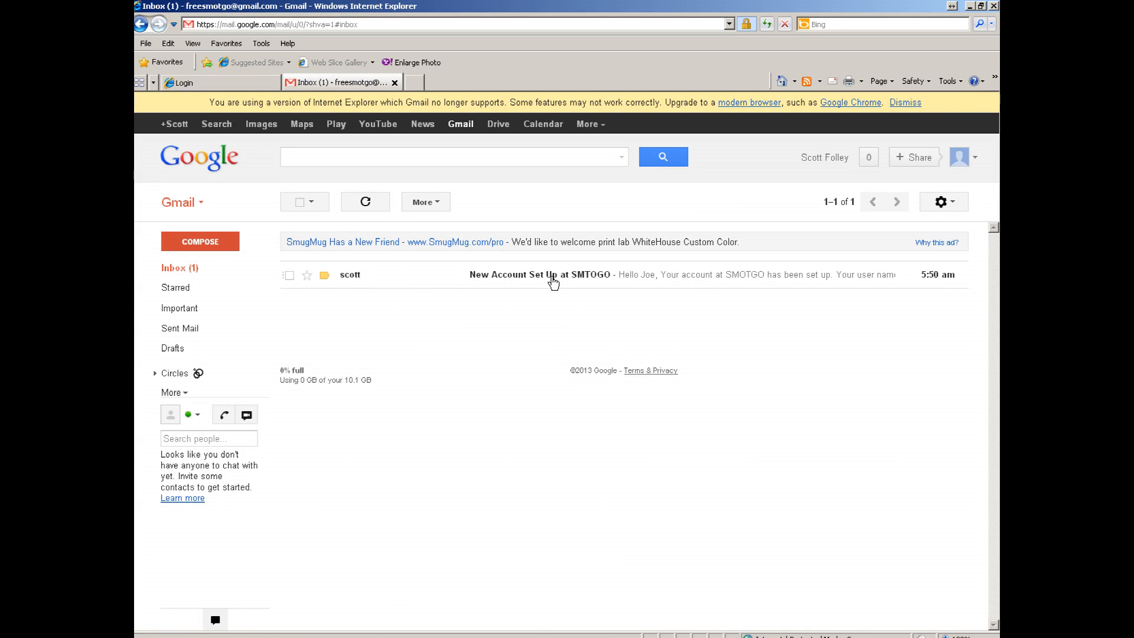
click(553, 278)
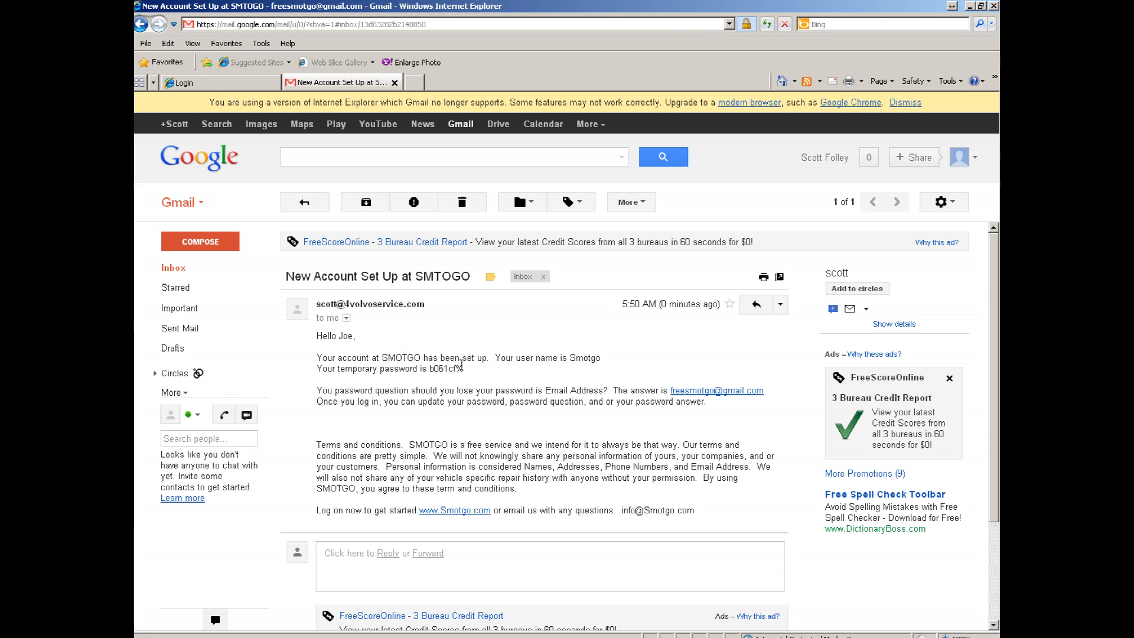
double_click(440, 368)
click(460, 368)
drag(428, 367, 459, 368)
click(464, 369)
drag(431, 368, 458, 369)
right_click(447, 371)
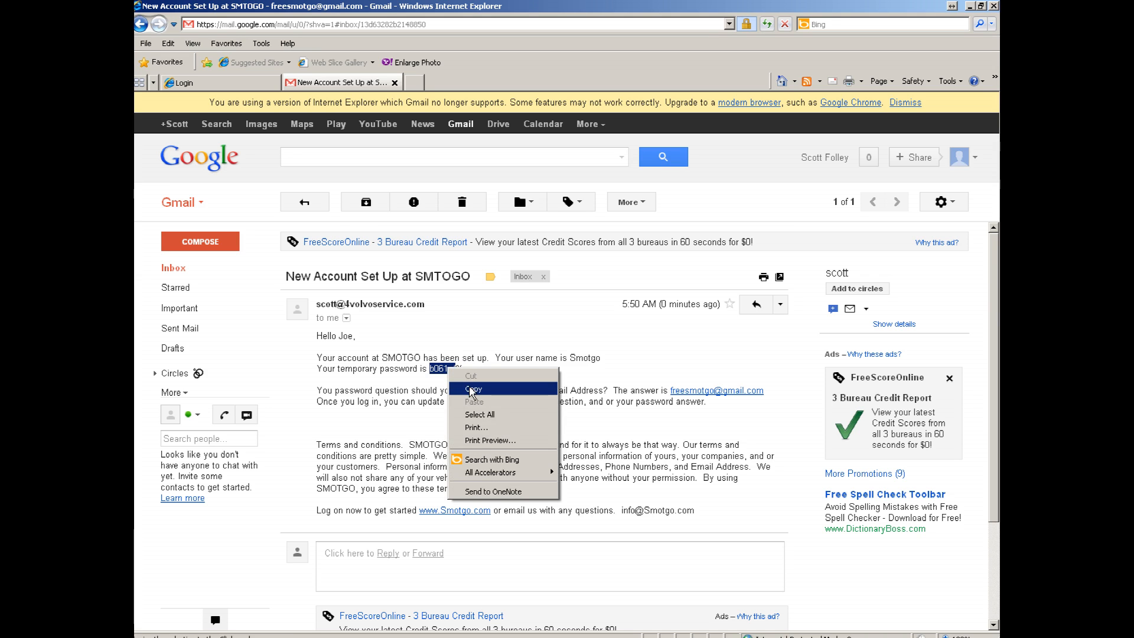
click(470, 375)
click(238, 86)
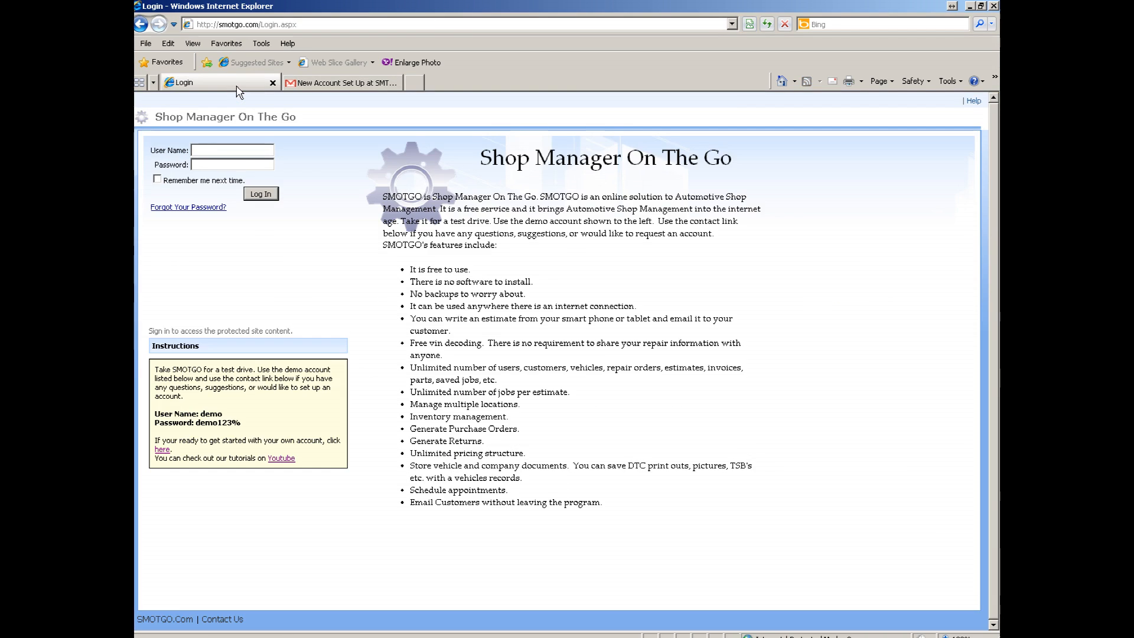
- Log in as SMOTGO with the pasted temporary password and let the browser remember it
click(236, 149)
text(SMOTGO)
key(Tab)
text(•••••••)
key(Return)
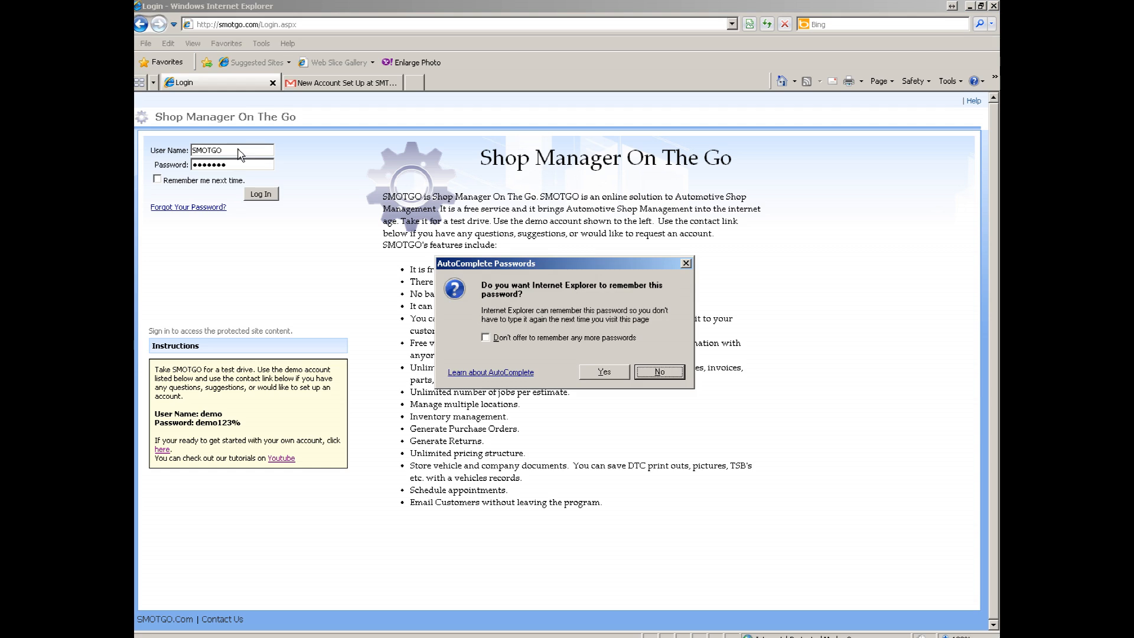
click(600, 371)
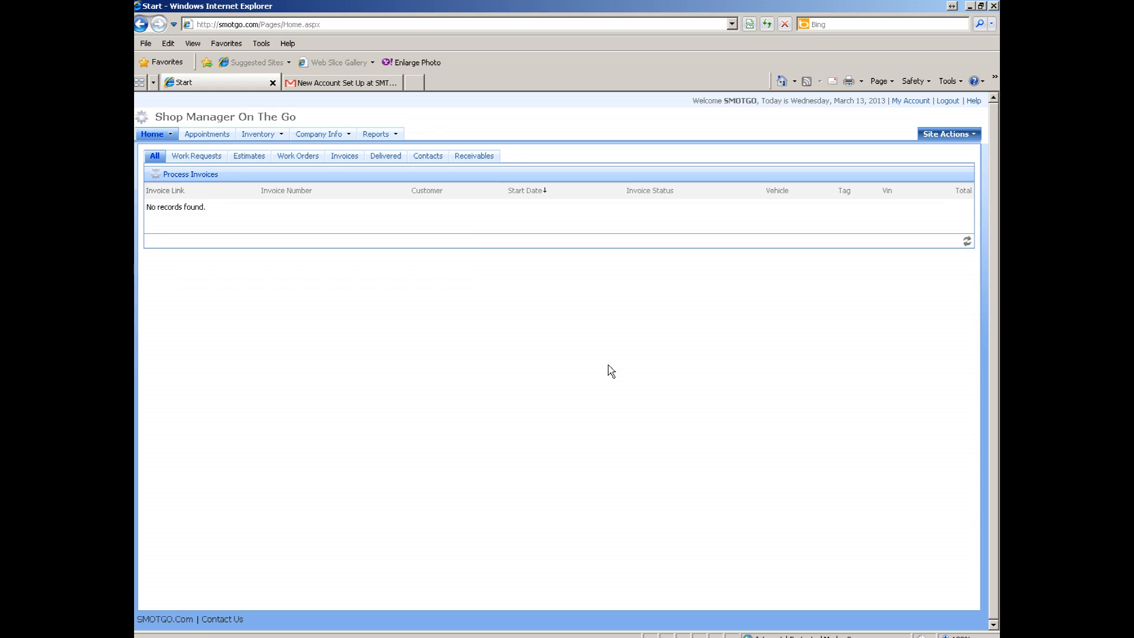
- Go to Company Info, dismiss the mail notification, and edit Smotgo Demo Company's details
mouse_move(319, 133)
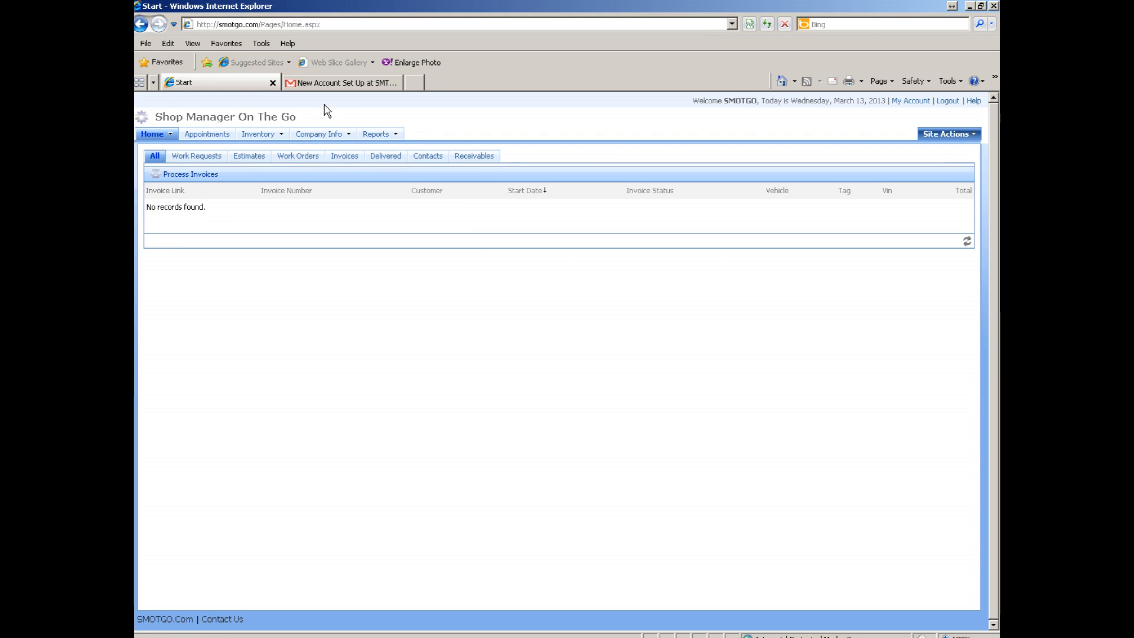
click(318, 137)
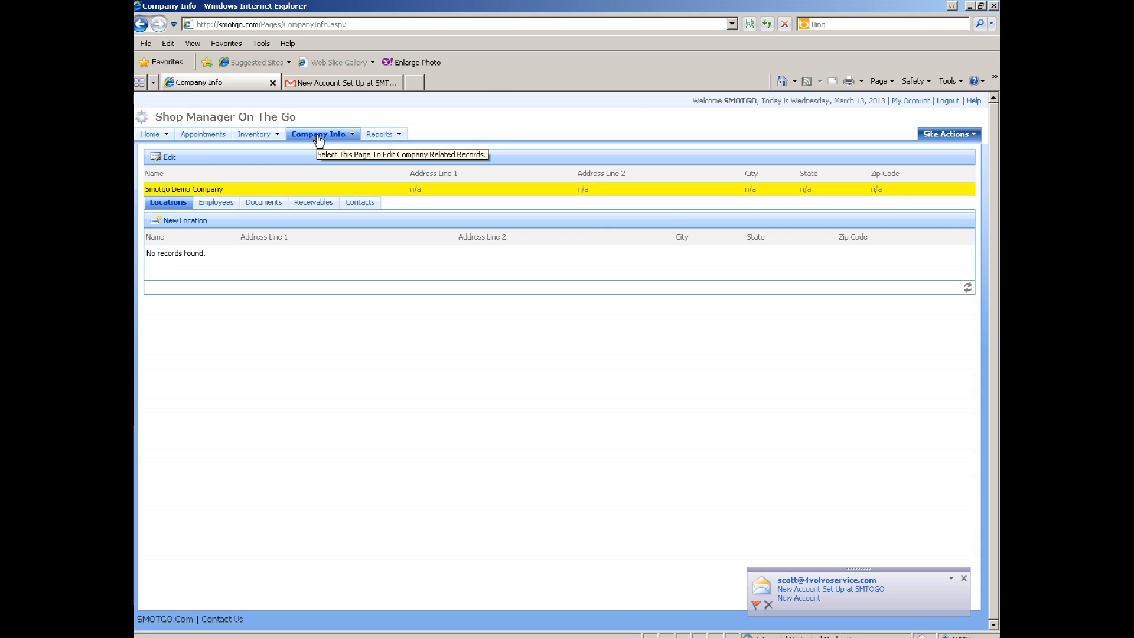
click(963, 578)
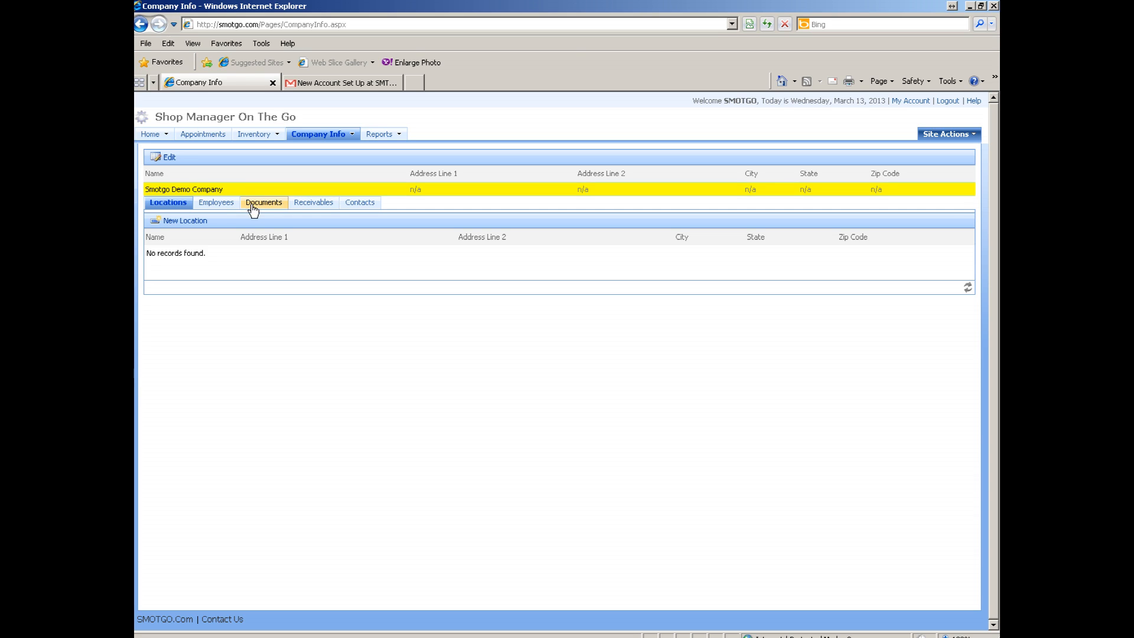
click(168, 159)
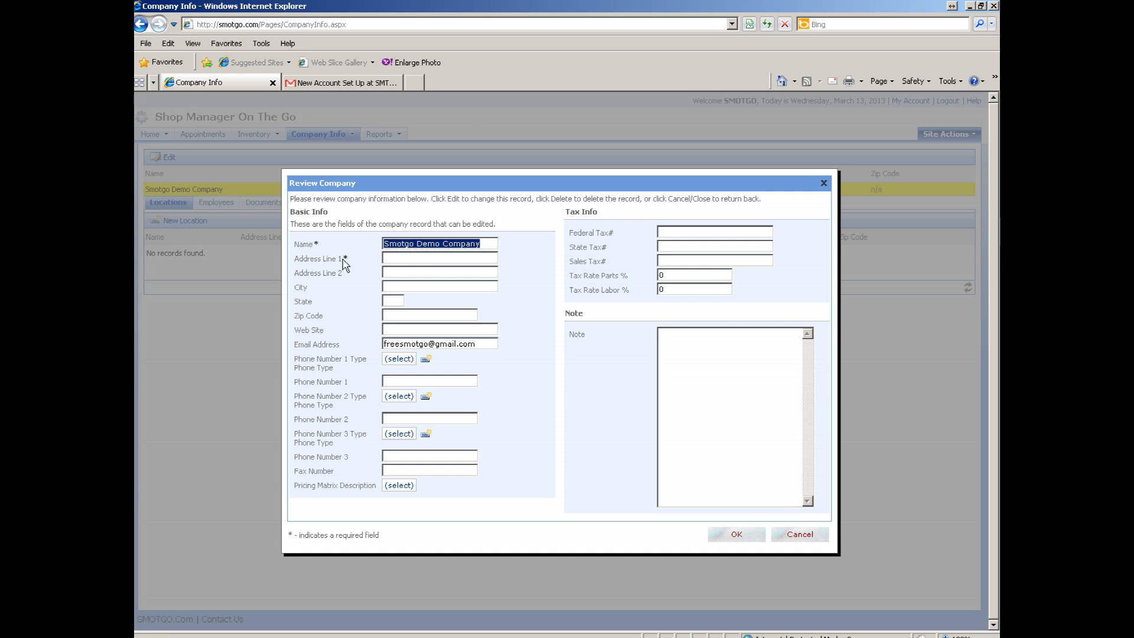
- Fill in the company's street address, city, state, zip code and web site Smtogo.com
click(407, 260)
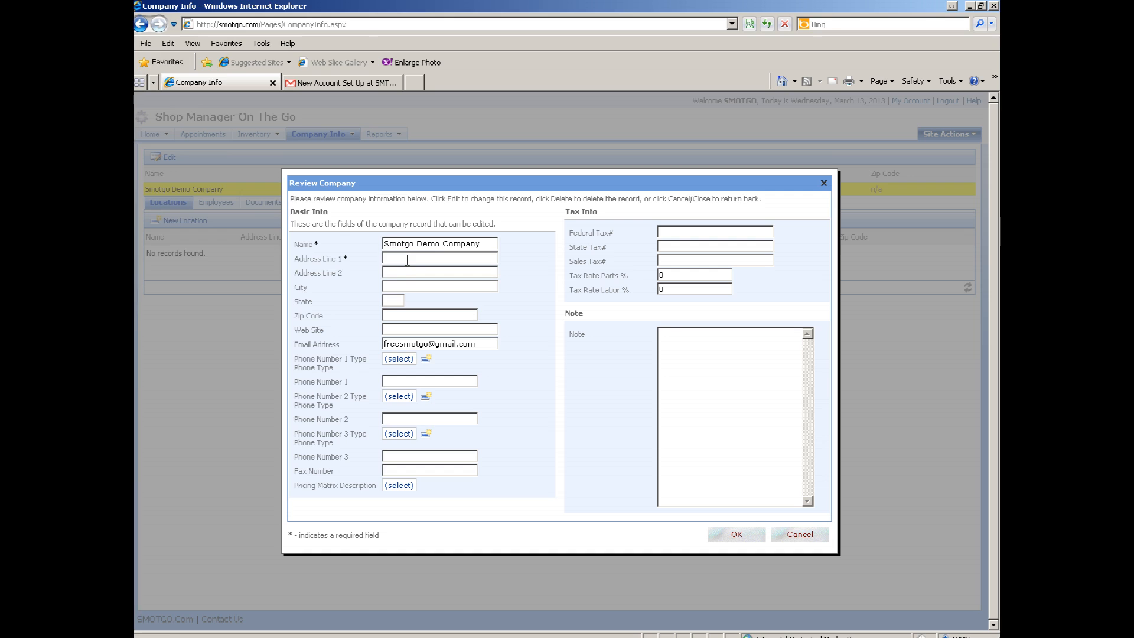
text(11400 Smt)
key(BackSpace)
text(ith Lane)
text(Somewa)
key(BackSpace)
text(here)
text(CA)
key(Tab)
text(25897)
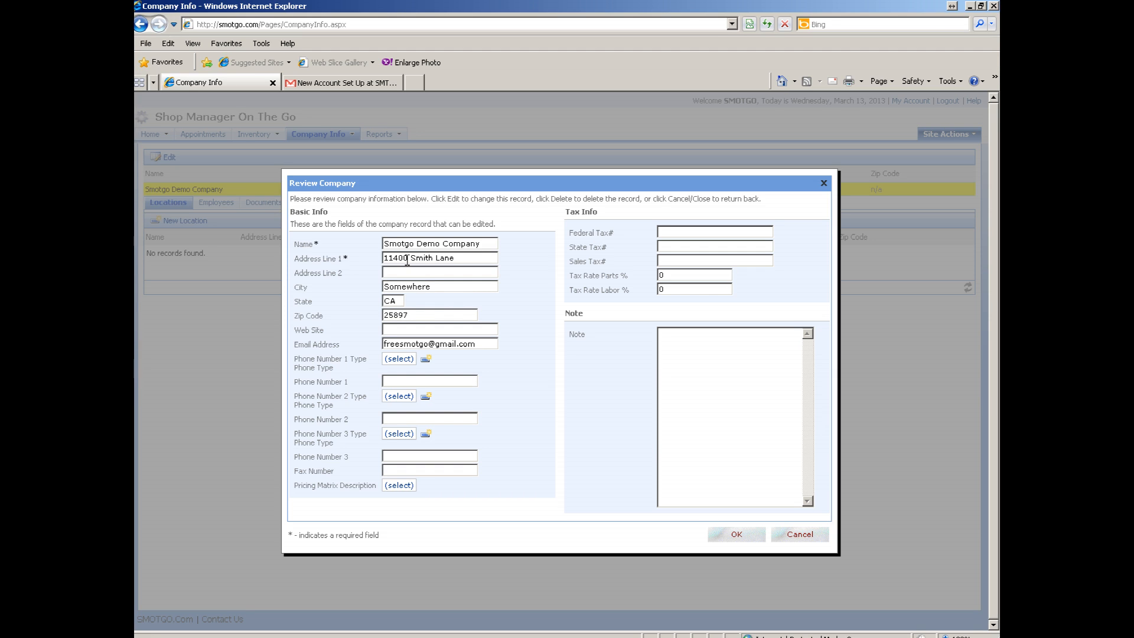
text(Smtogo.com)
click(399, 359)
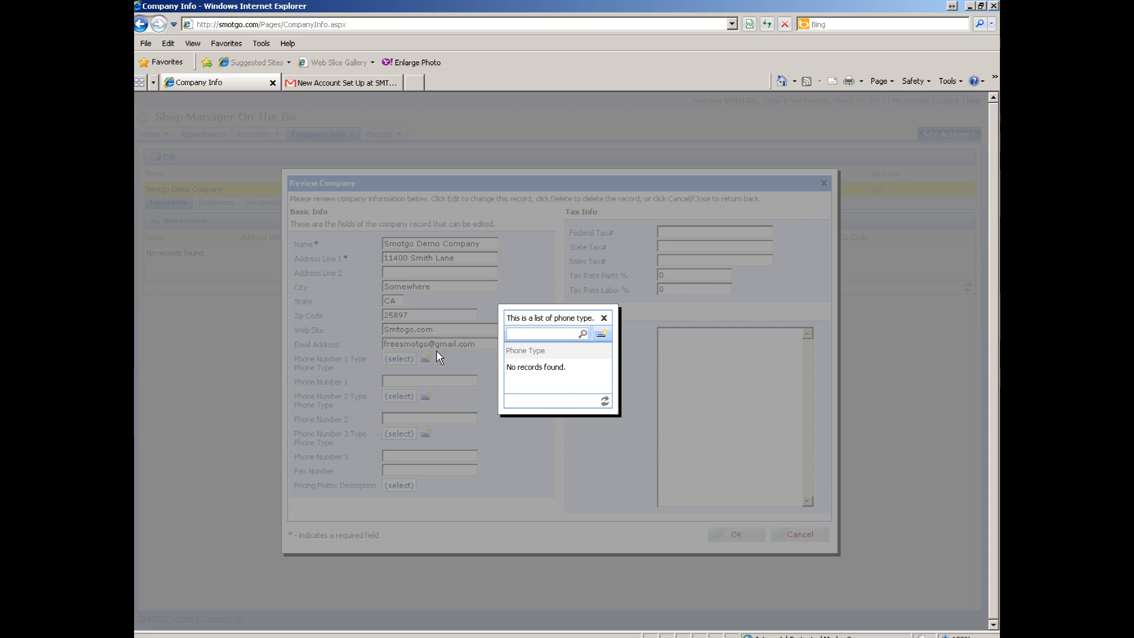
- Create a new phone type 'Main' and assign it to Phone Number 1
click(512, 333)
click(602, 335)
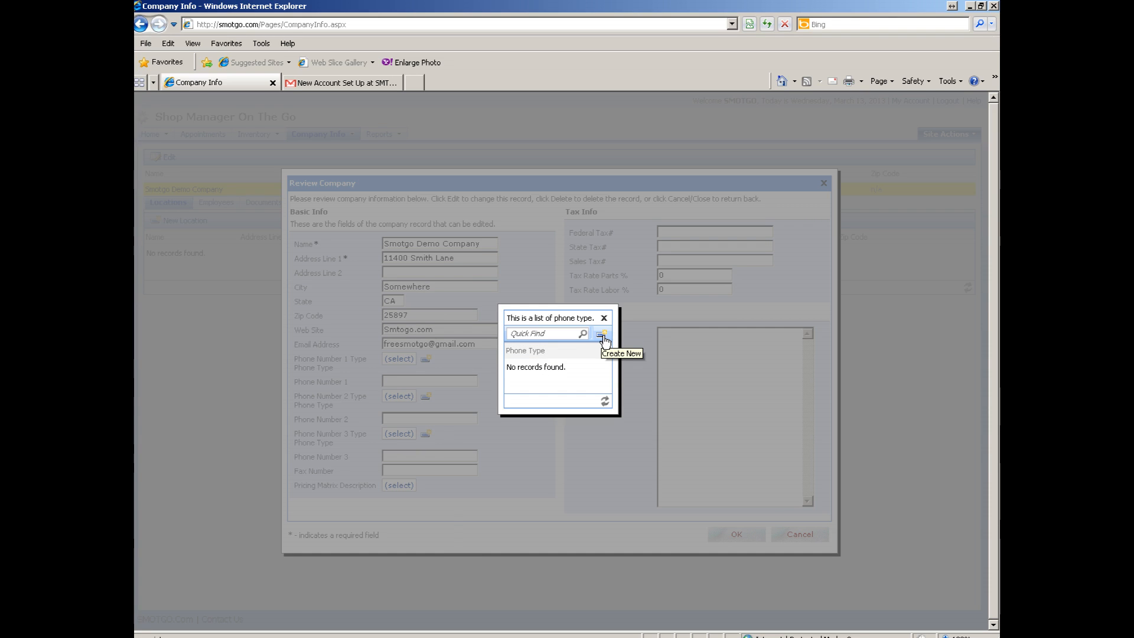
click(604, 336)
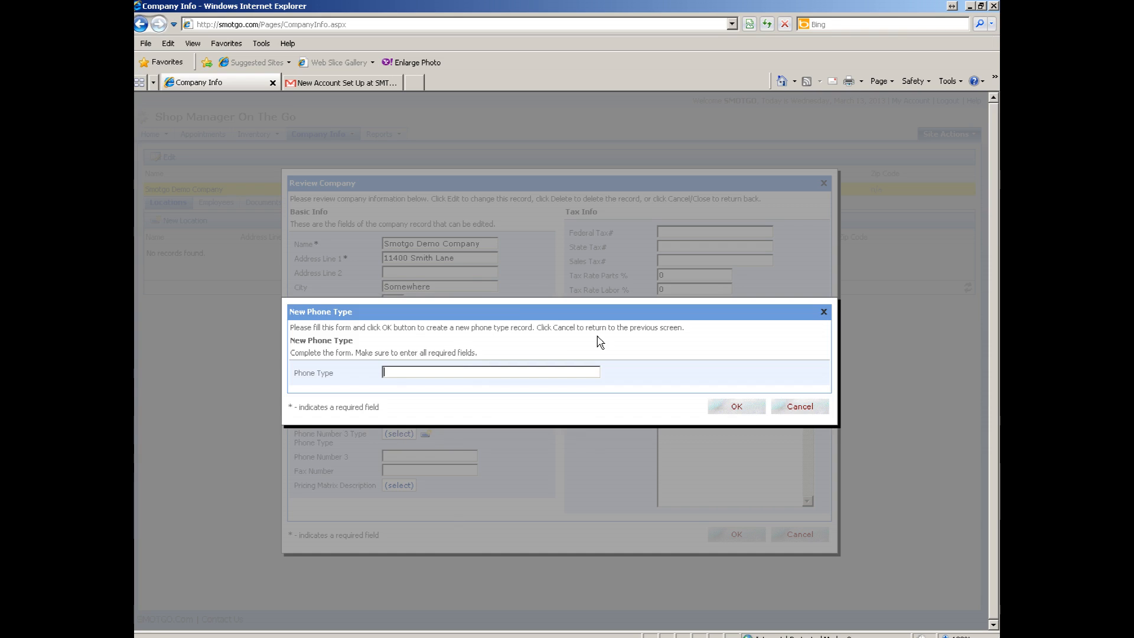
text(Main)
click(737, 408)
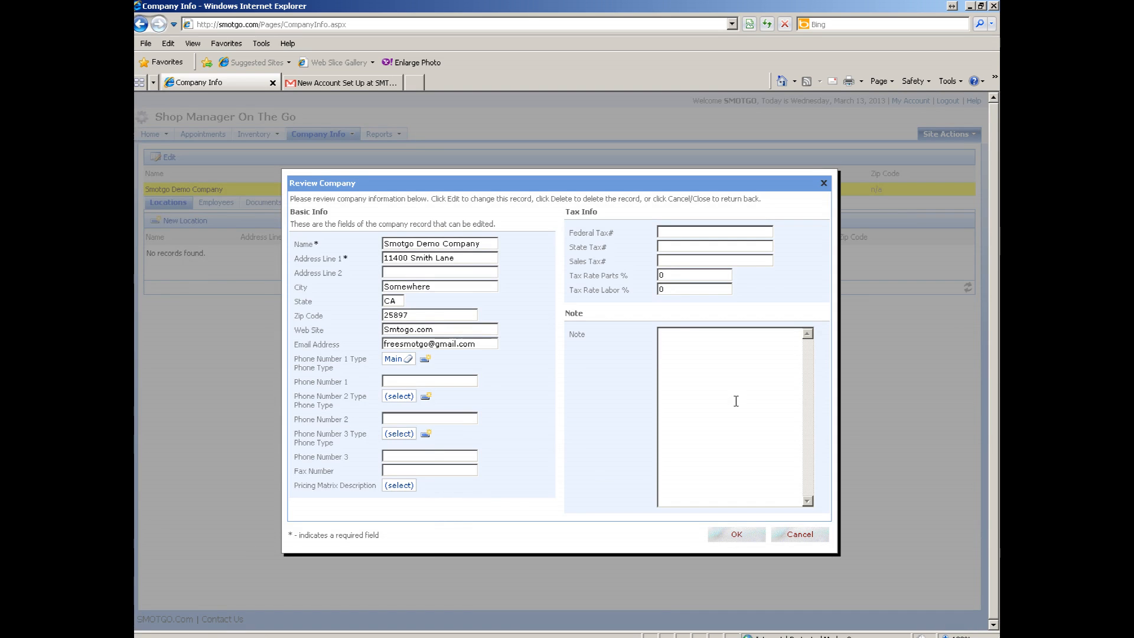
- Enter the company's Phone Number 1 and its fax number
click(451, 380)
text(3333698878)
double_click(457, 379)
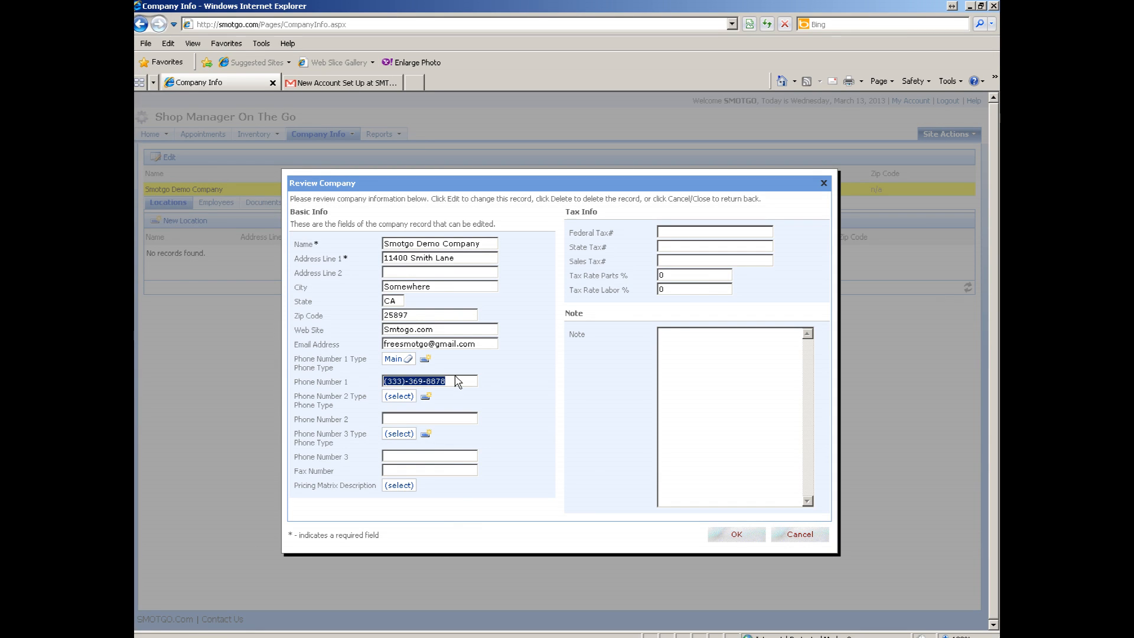
click(398, 470)
text(33)
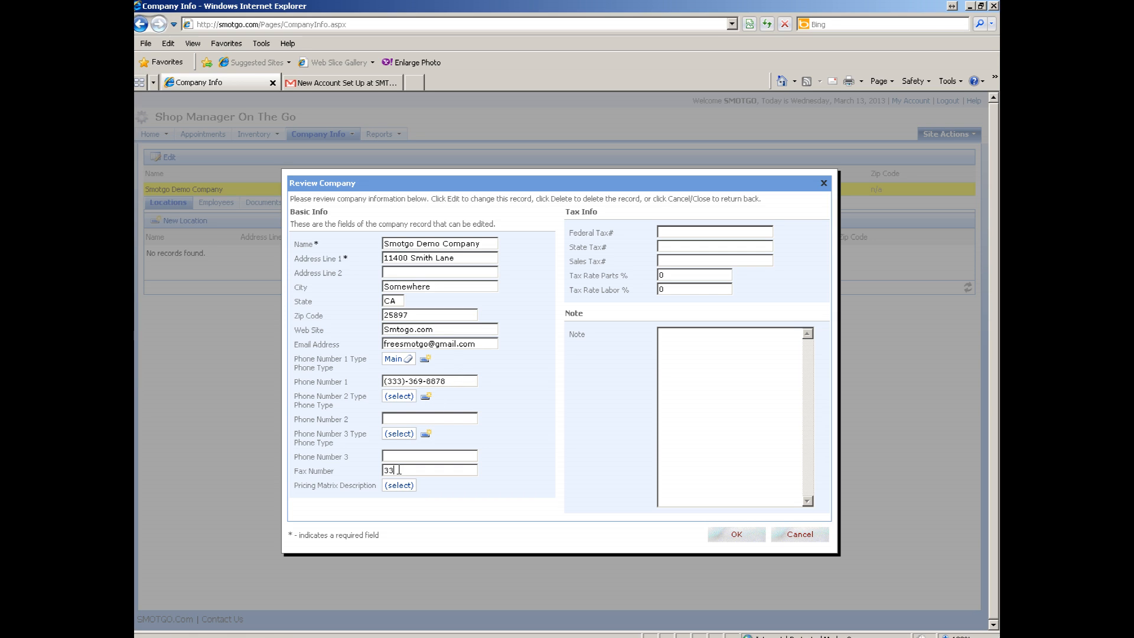
text(33697894)
double_click(411, 471)
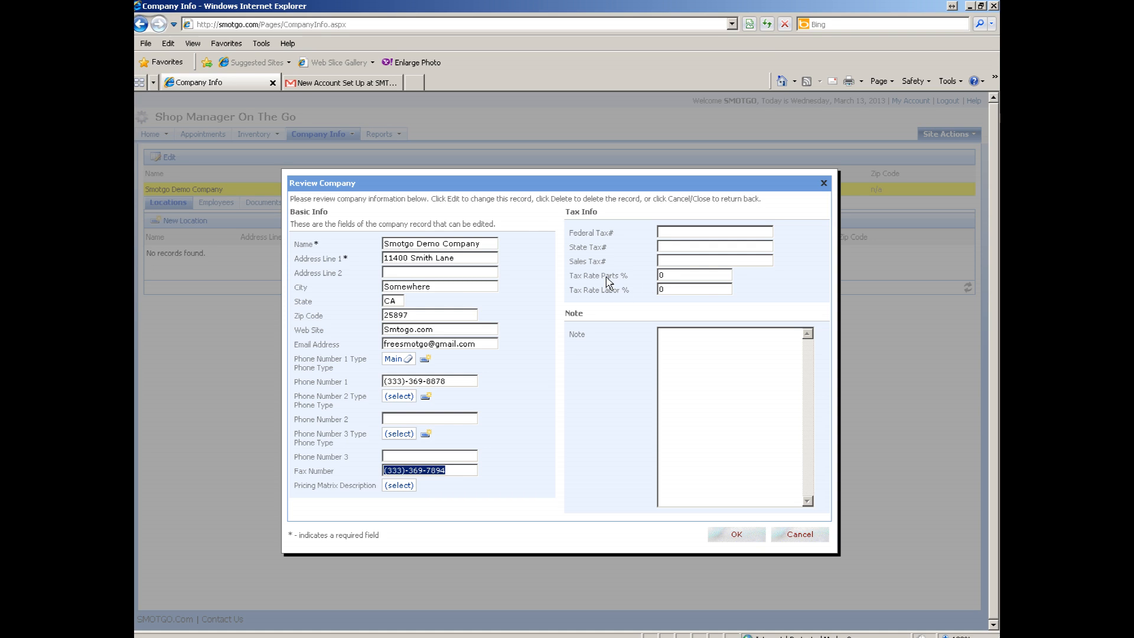
- Set Tax Rate Parts to 6% and save the Review Company details
click(662, 276)
double_click(663, 276)
text(6)
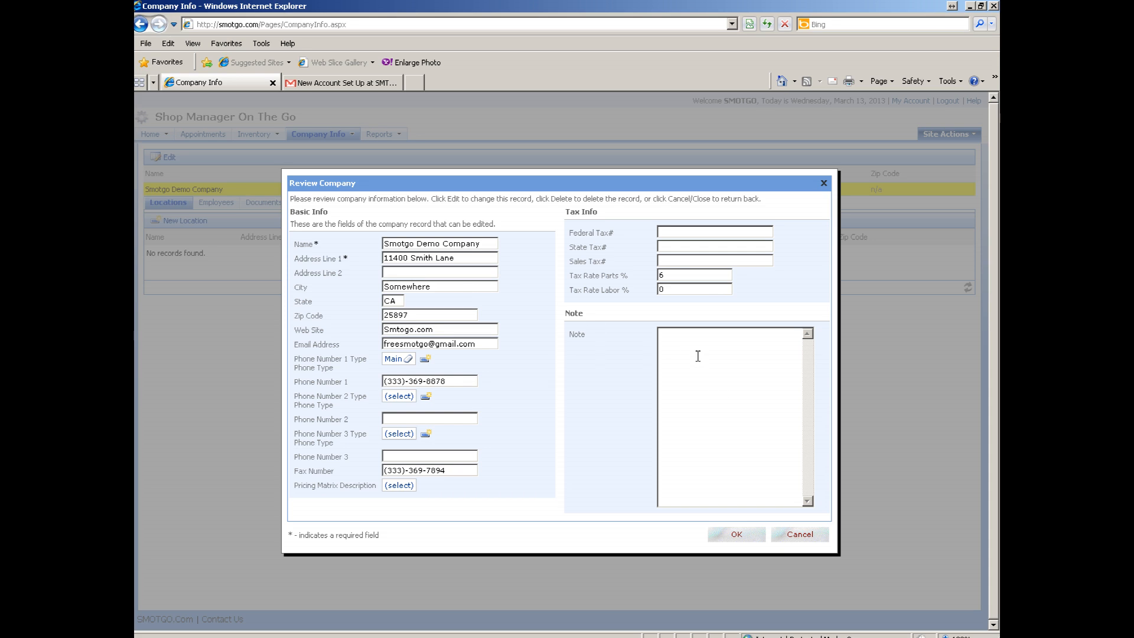
click(737, 534)
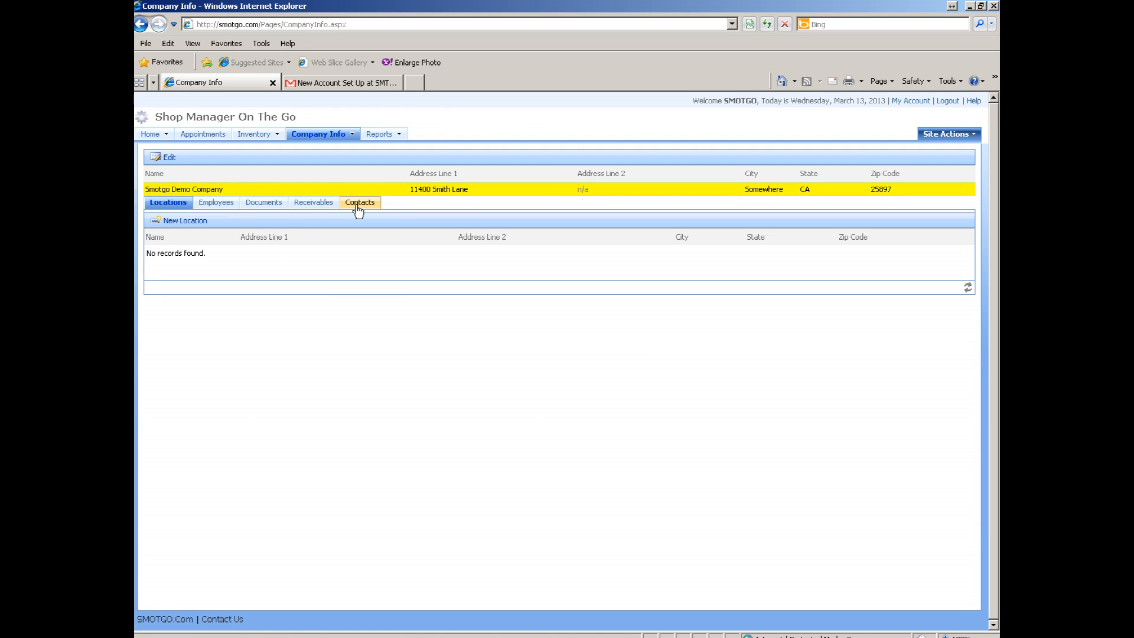
- View the empty Locations tab, start a new location, then cancel the blank New Company form
click(167, 205)
click(184, 220)
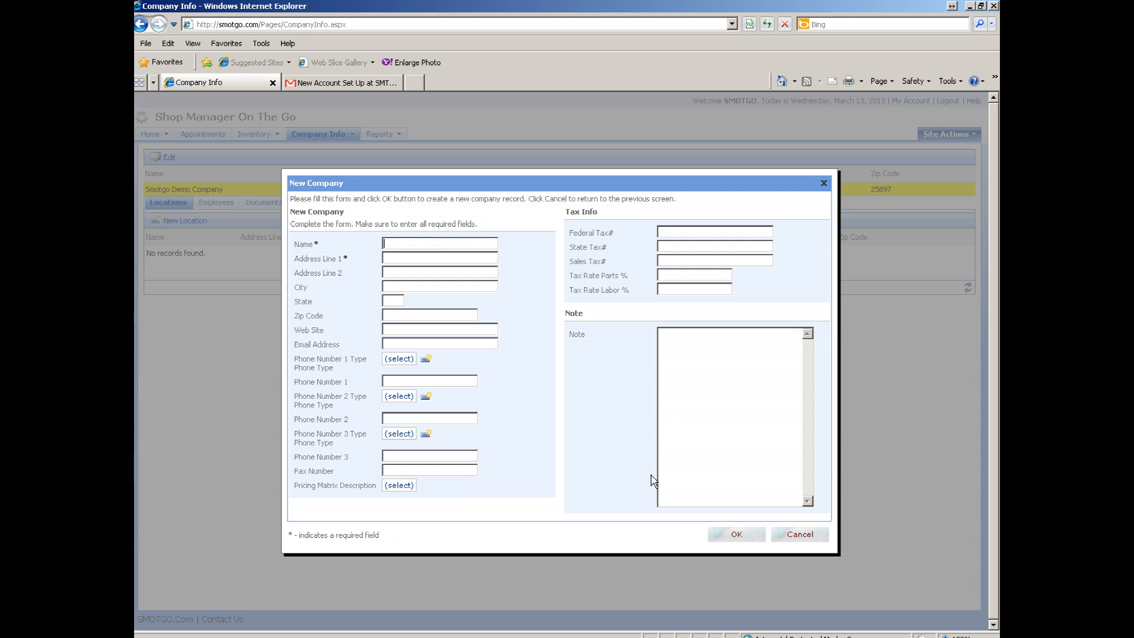
click(797, 538)
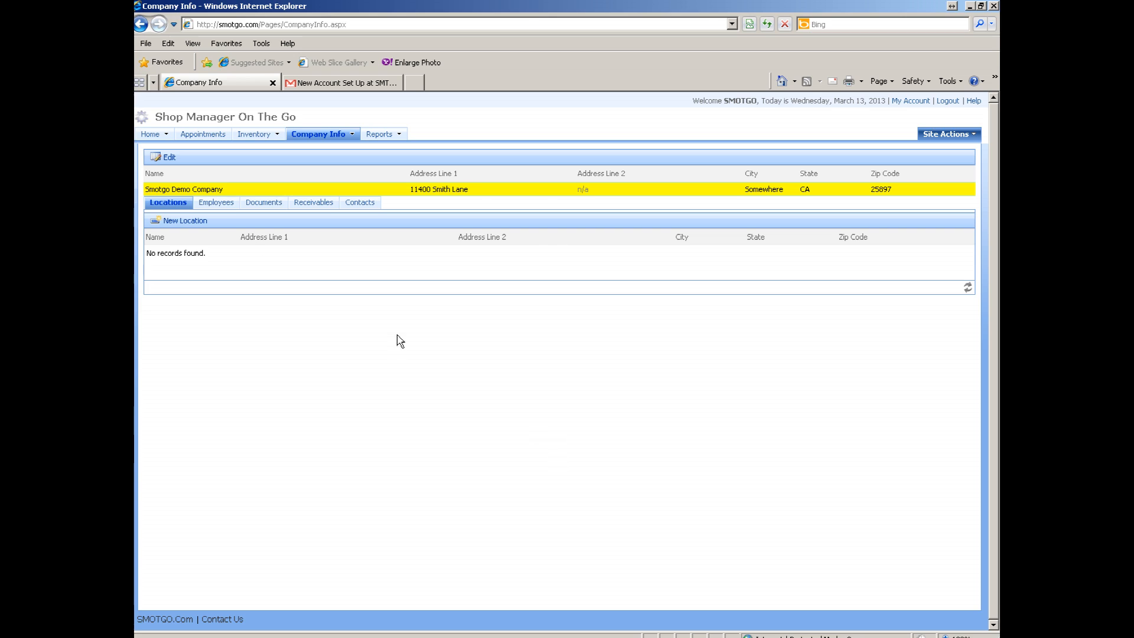
- Show the Employees tab and select the Technician position row
click(215, 206)
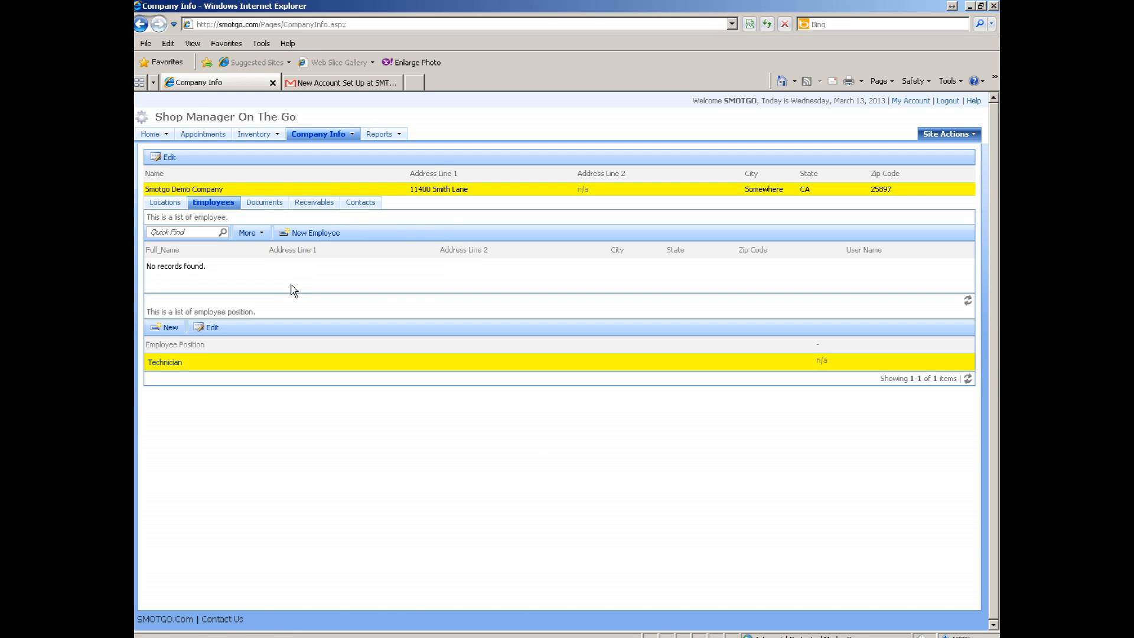
click(270, 368)
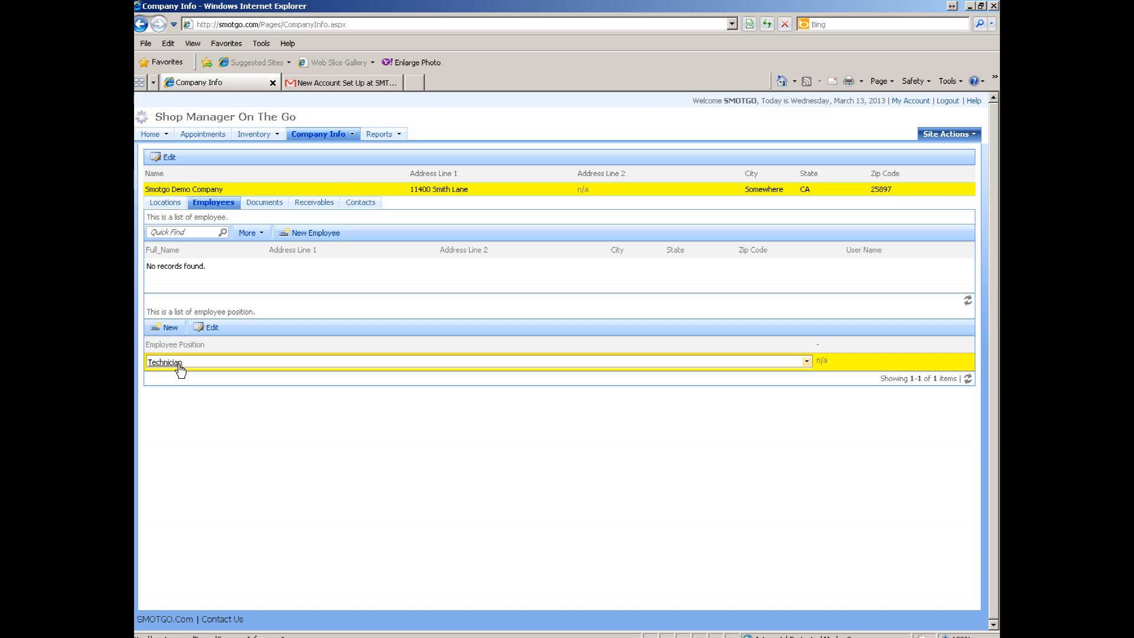
- Add a new employee with first and last name, a $105.00 bill rate and the Technician position
click(306, 236)
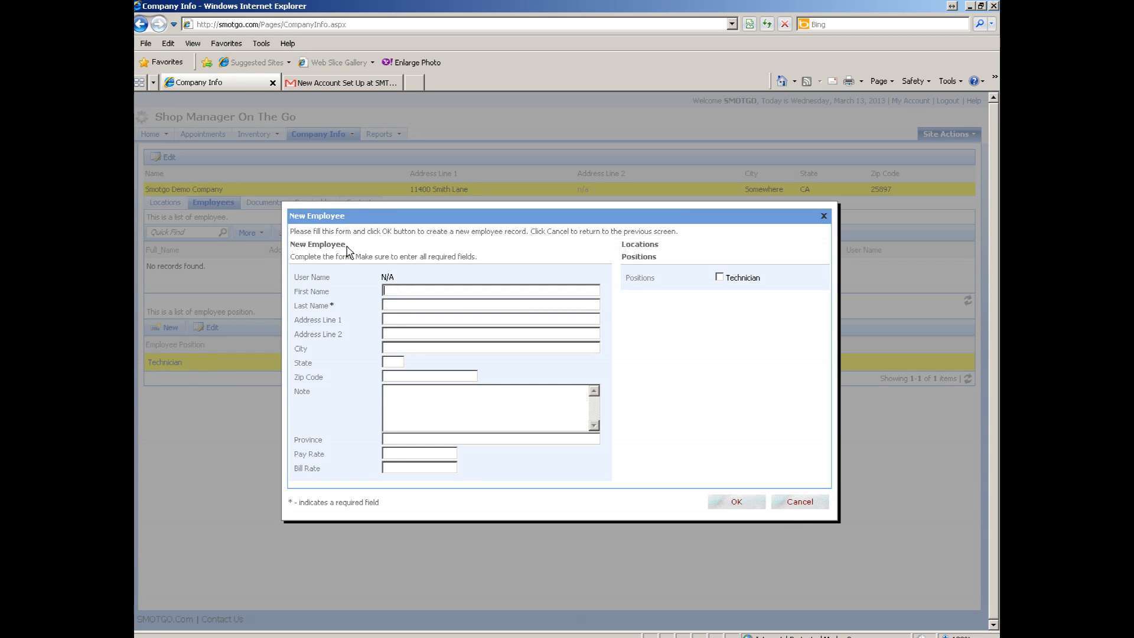
key(Tab)
text(105)
click(720, 277)
click(736, 503)
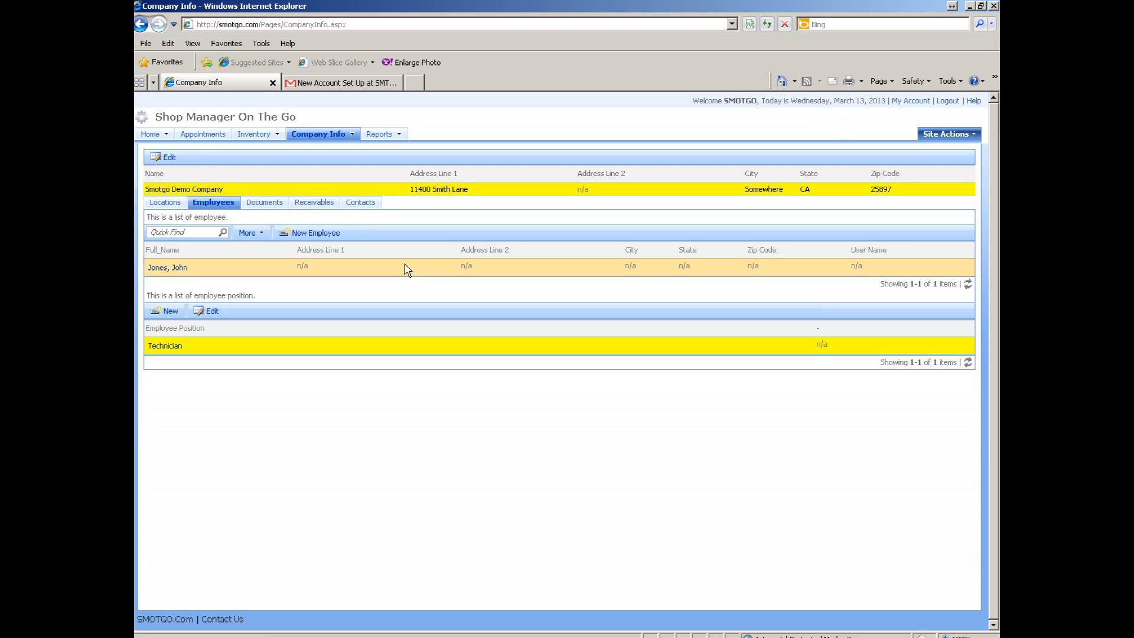
- Show the company's empty Documents list
click(265, 203)
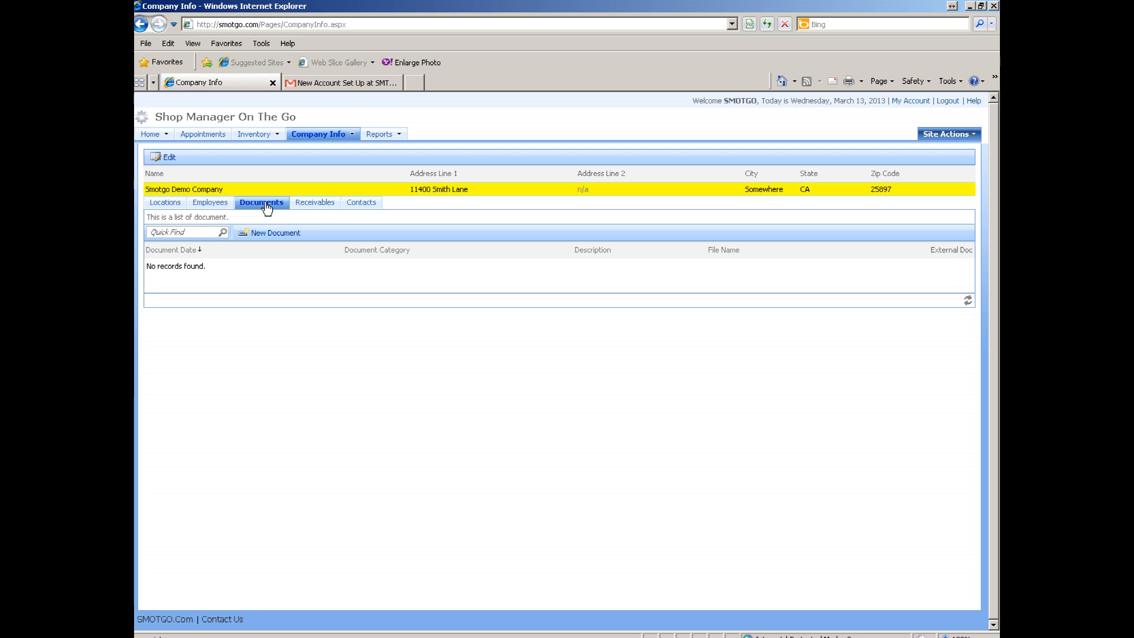
click(269, 234)
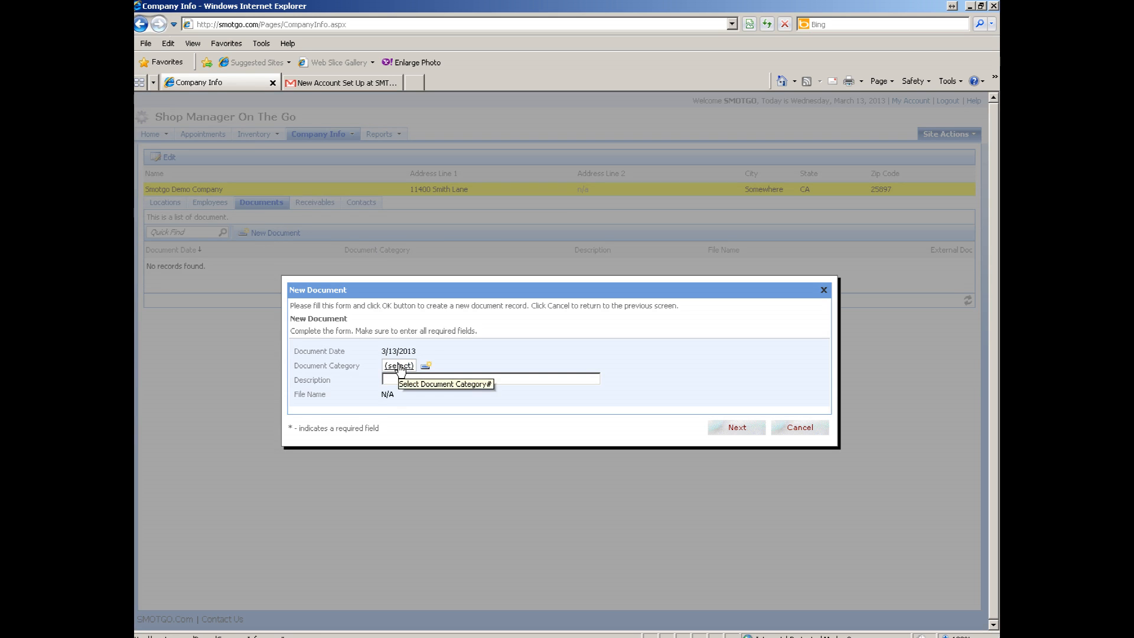
click(400, 366)
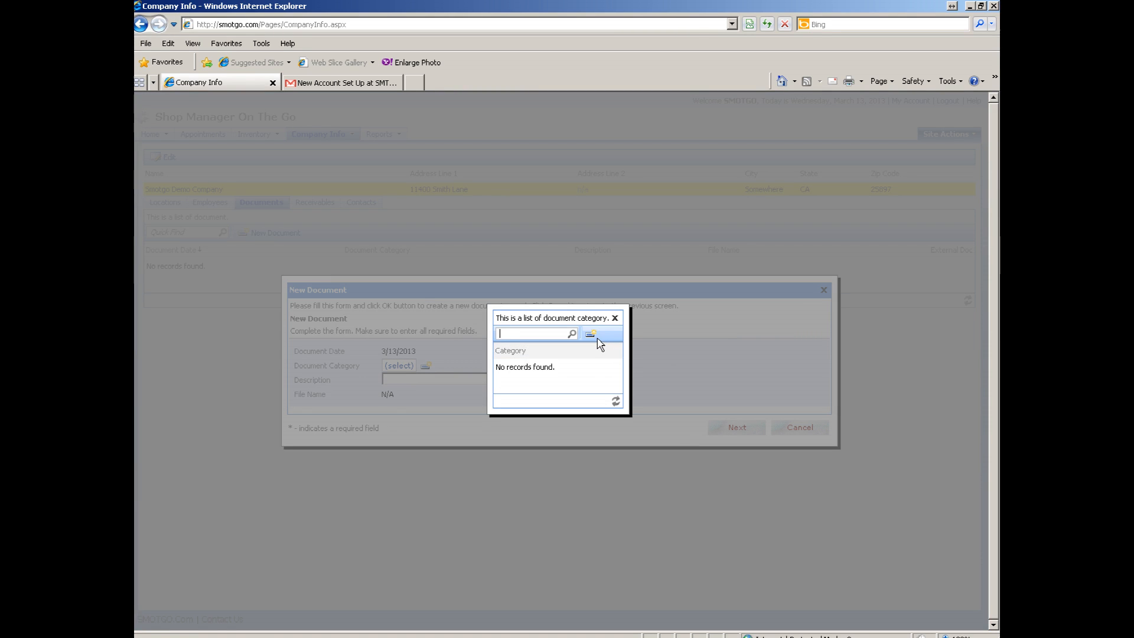
click(614, 320)
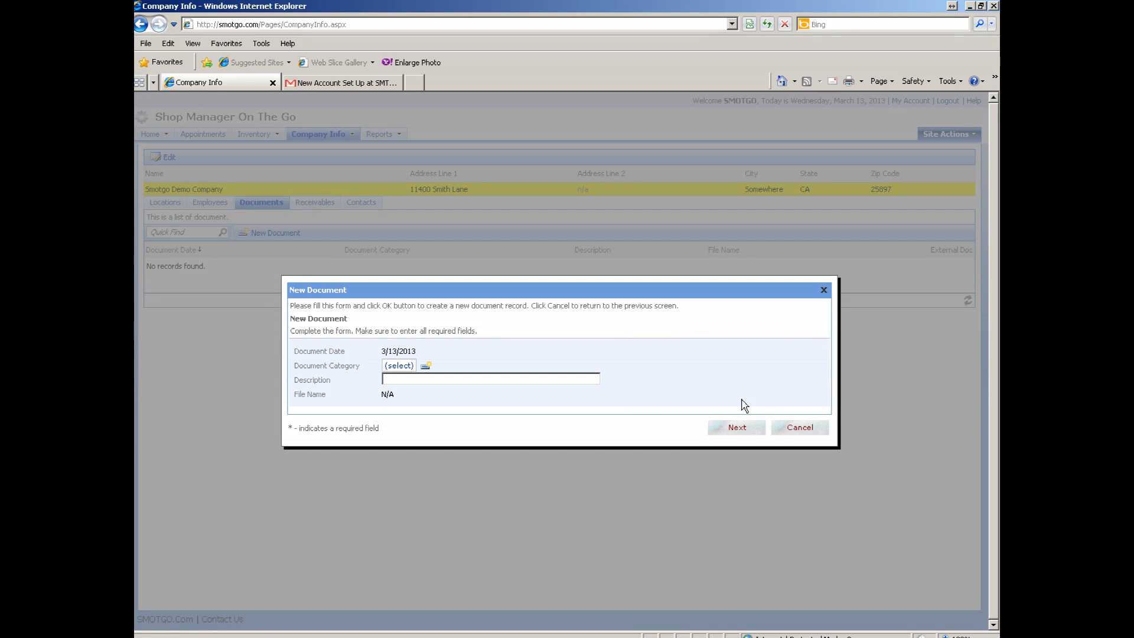
click(798, 430)
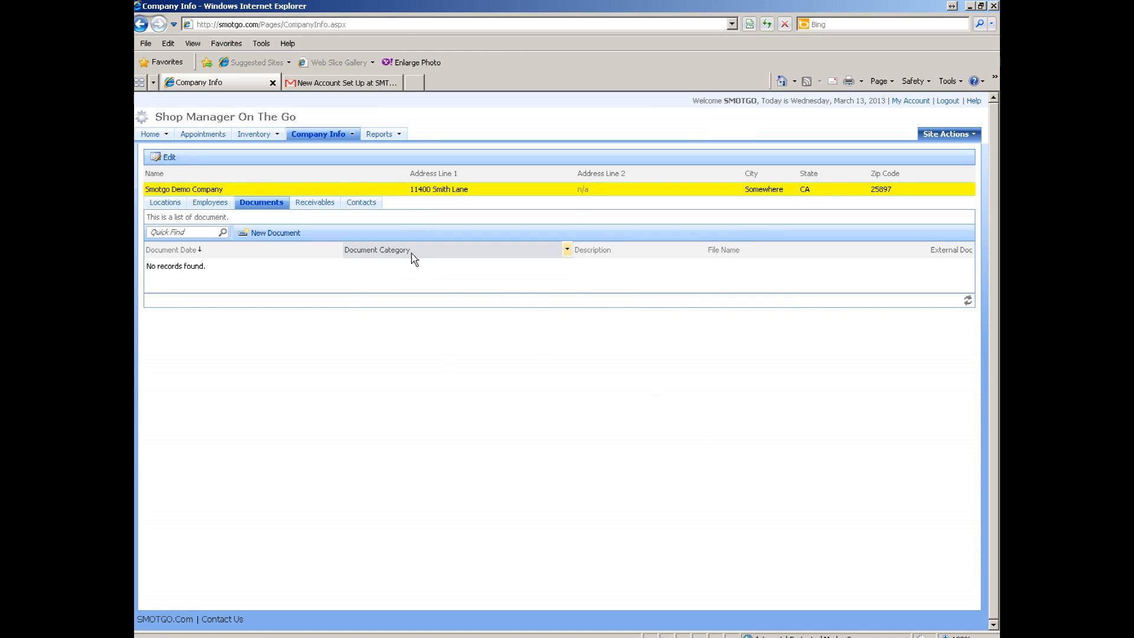
click(313, 204)
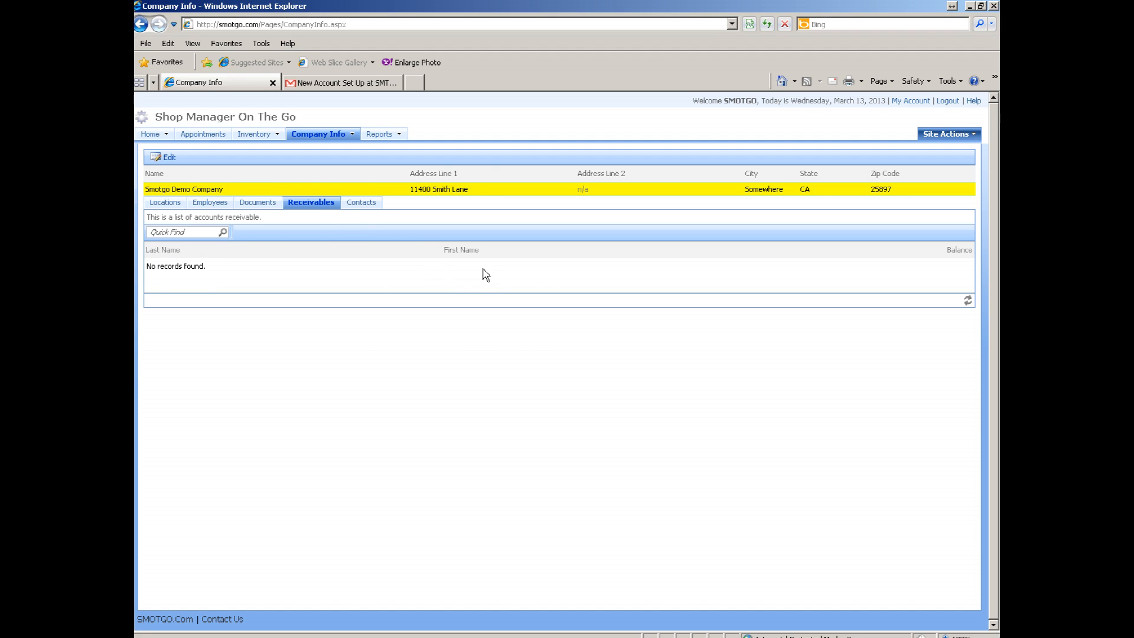
- Open the empty Contacts list and start a new contact record
click(358, 207)
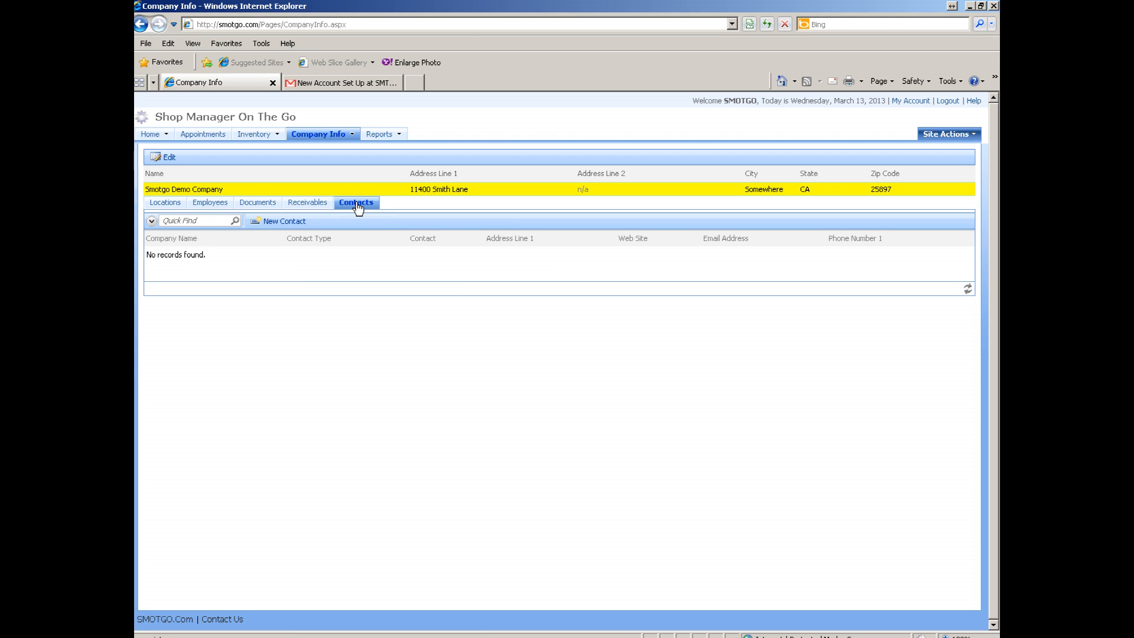
click(285, 223)
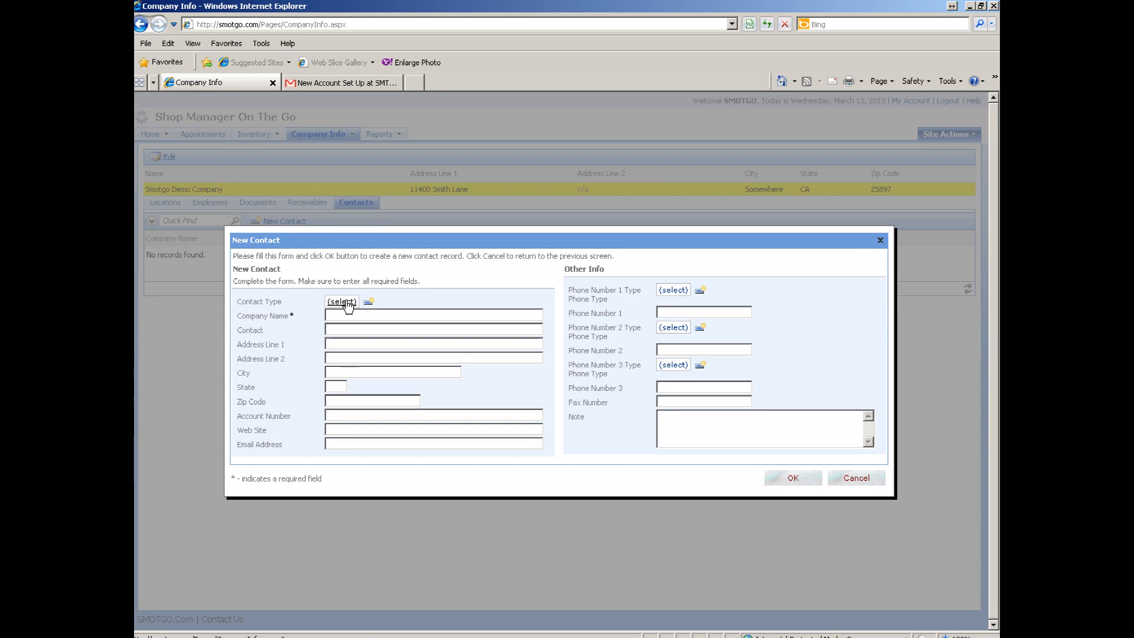
- Make the new contact a Supplier named A-1 Auto Parts and enter the contact person's name
click(345, 302)
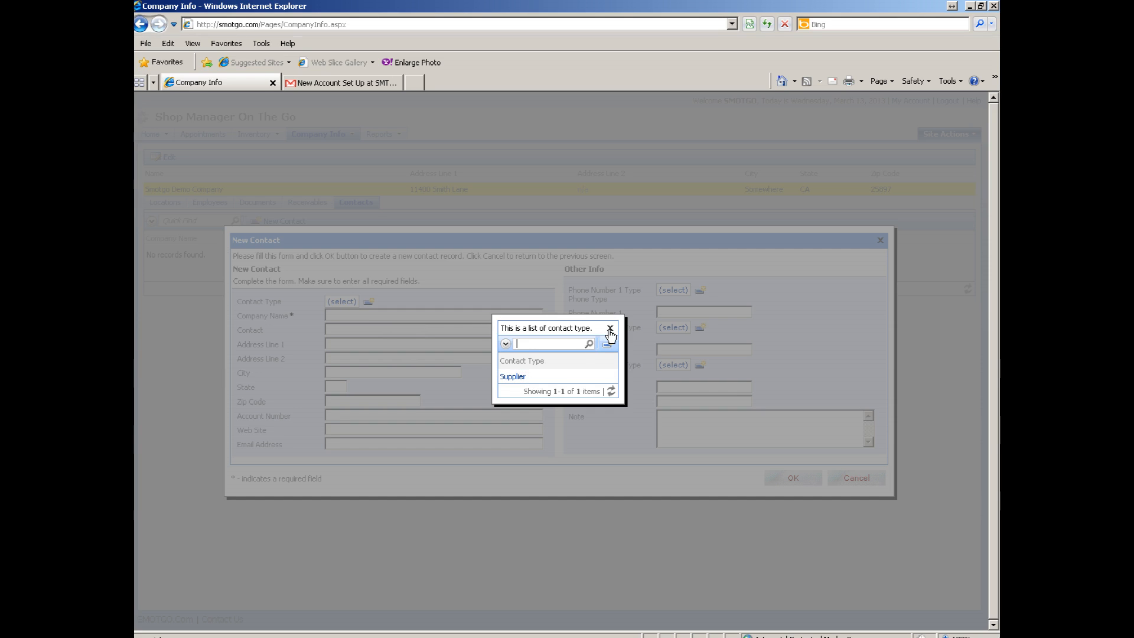
click(561, 378)
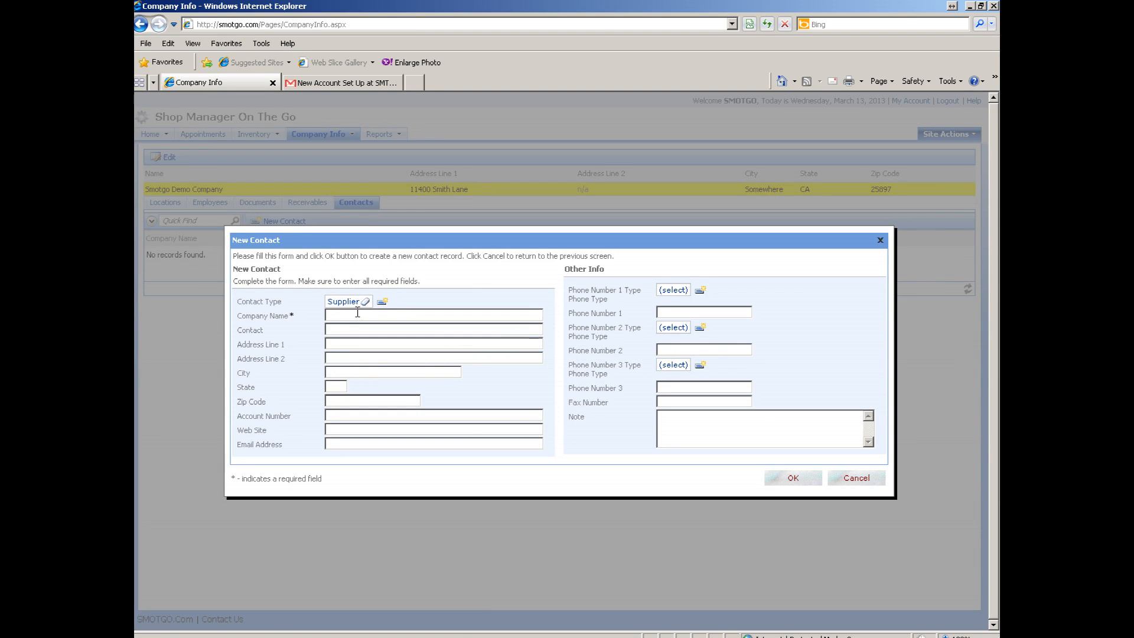
text(A-1 Auto Parts)
click(378, 329)
text(Joe)
- Enter the main phone, fax, note 'Best suplier in the world.' and e-mail, then save the contact
click(669, 292)
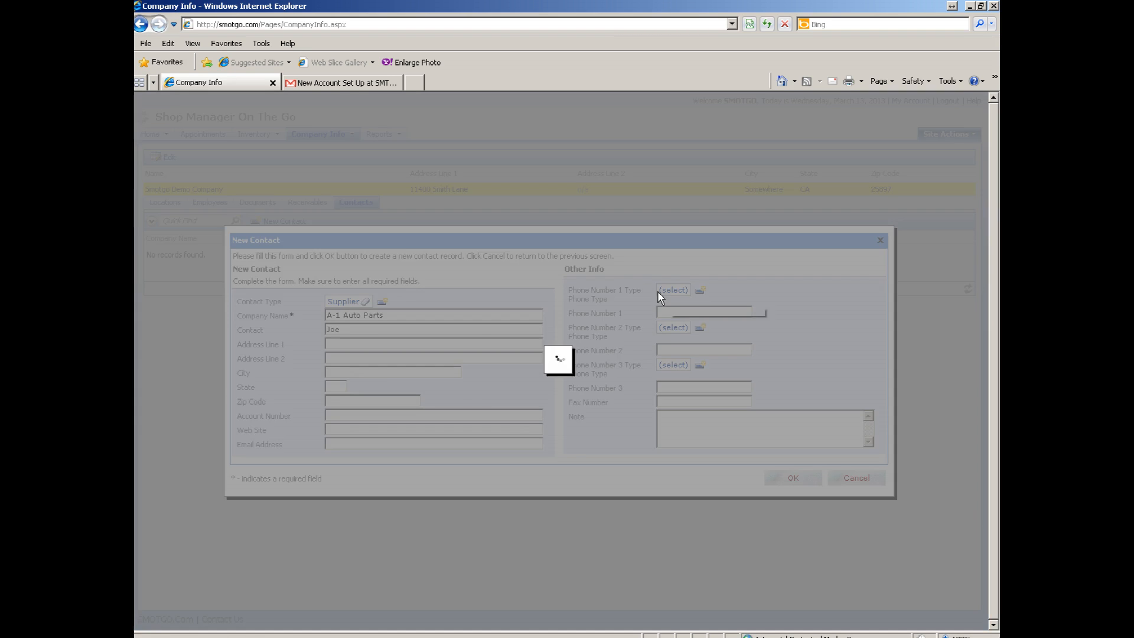
click(531, 379)
click(661, 312)
text(333369)
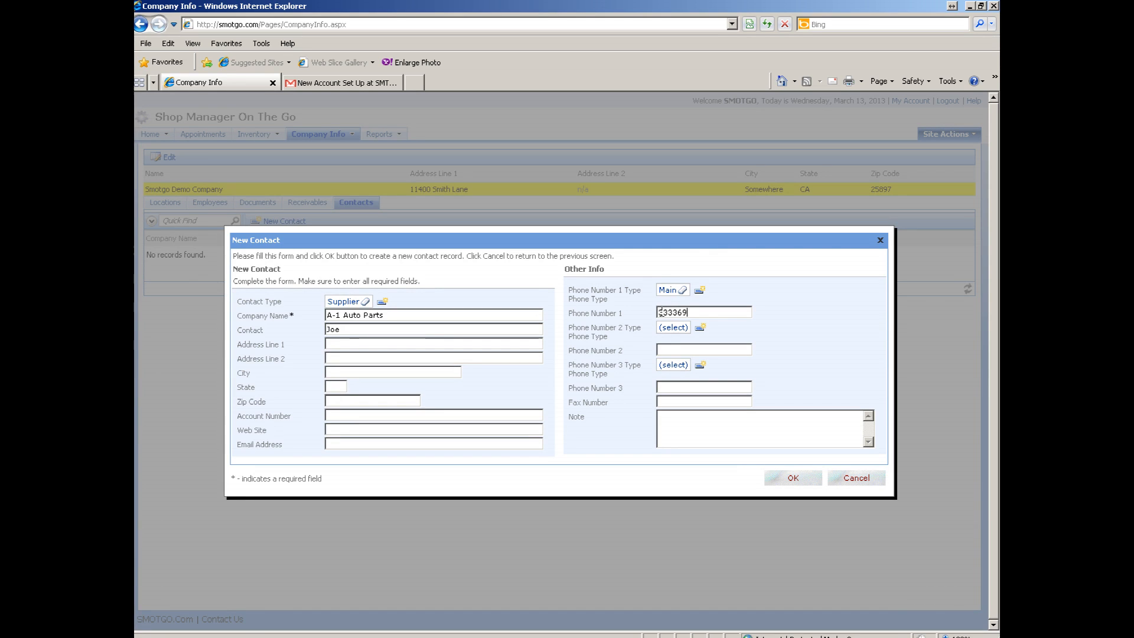
text(9878)
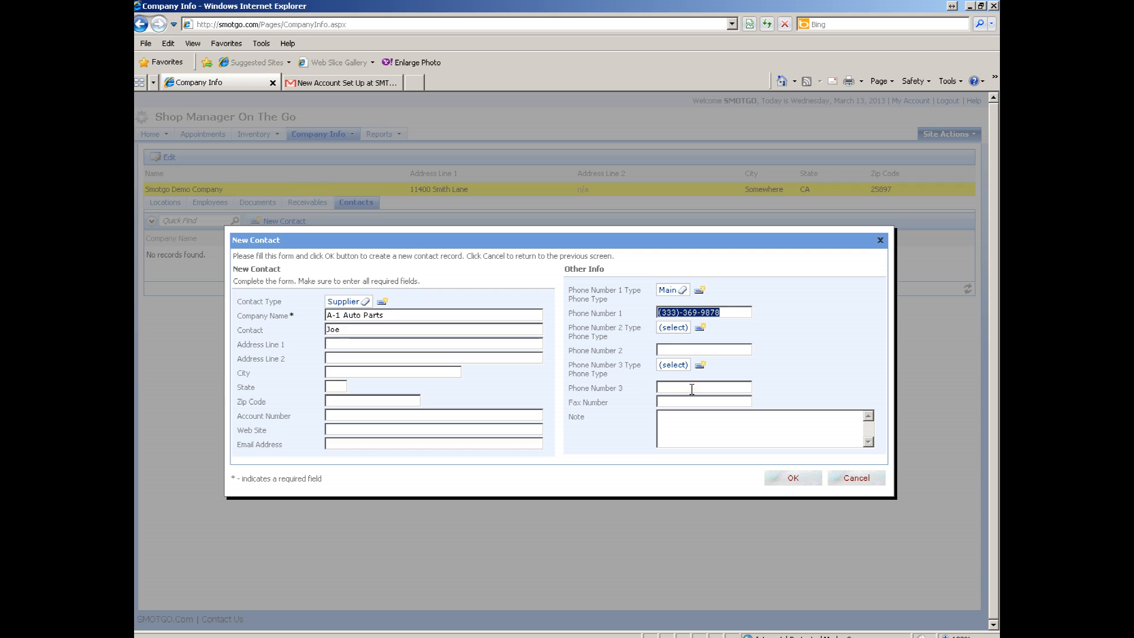
click(674, 402)
text(3333697895)
click(684, 424)
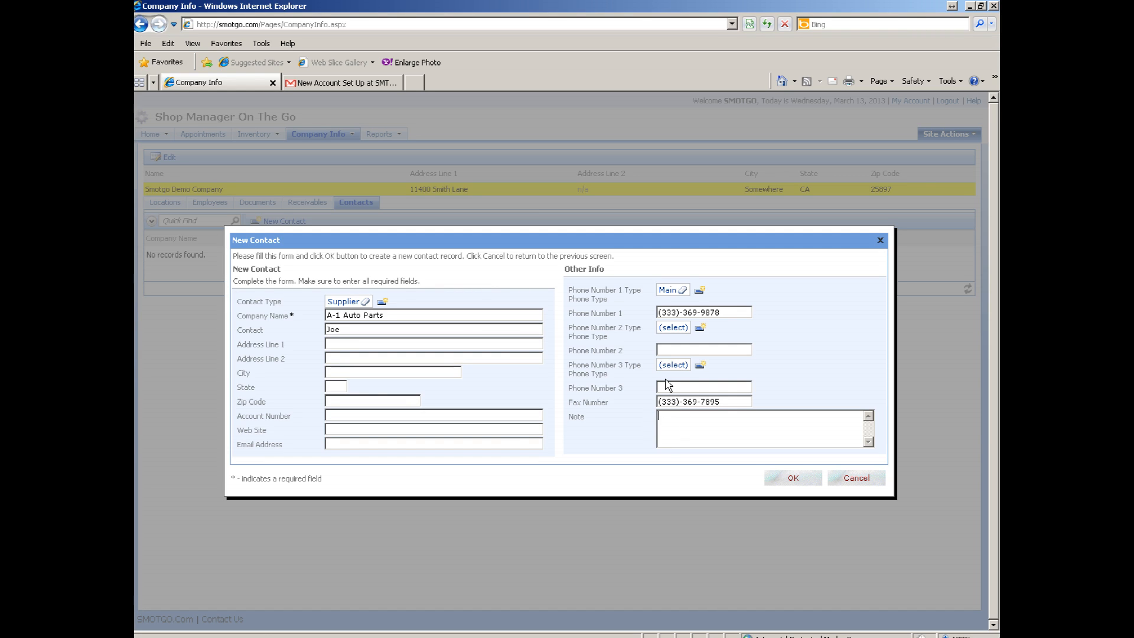
text(Best suplier in the world.)
click(339, 446)
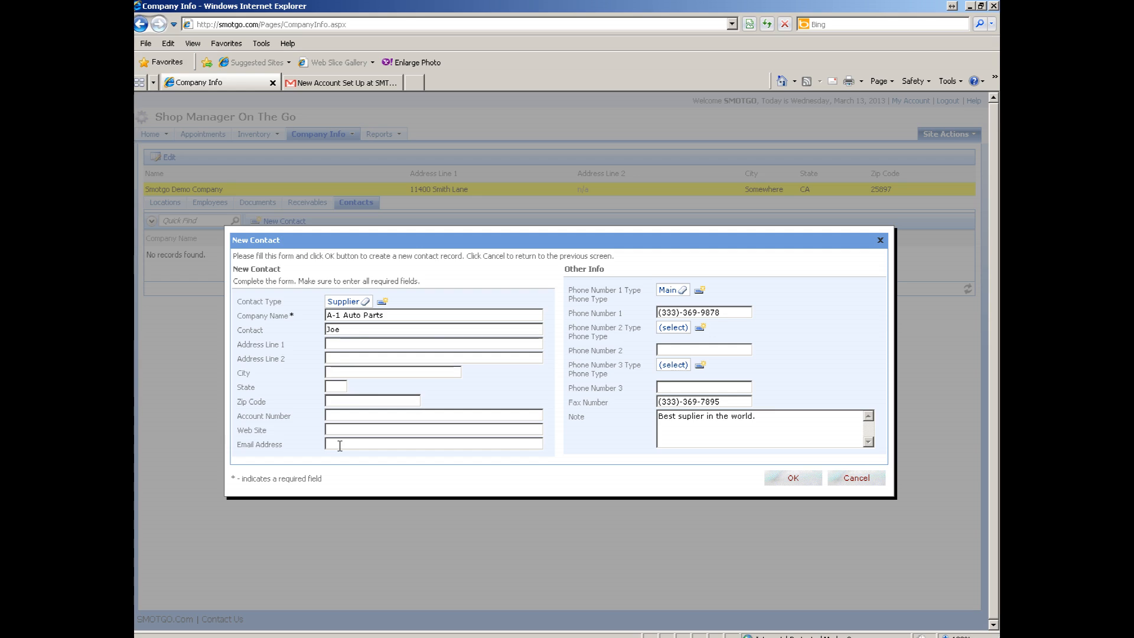
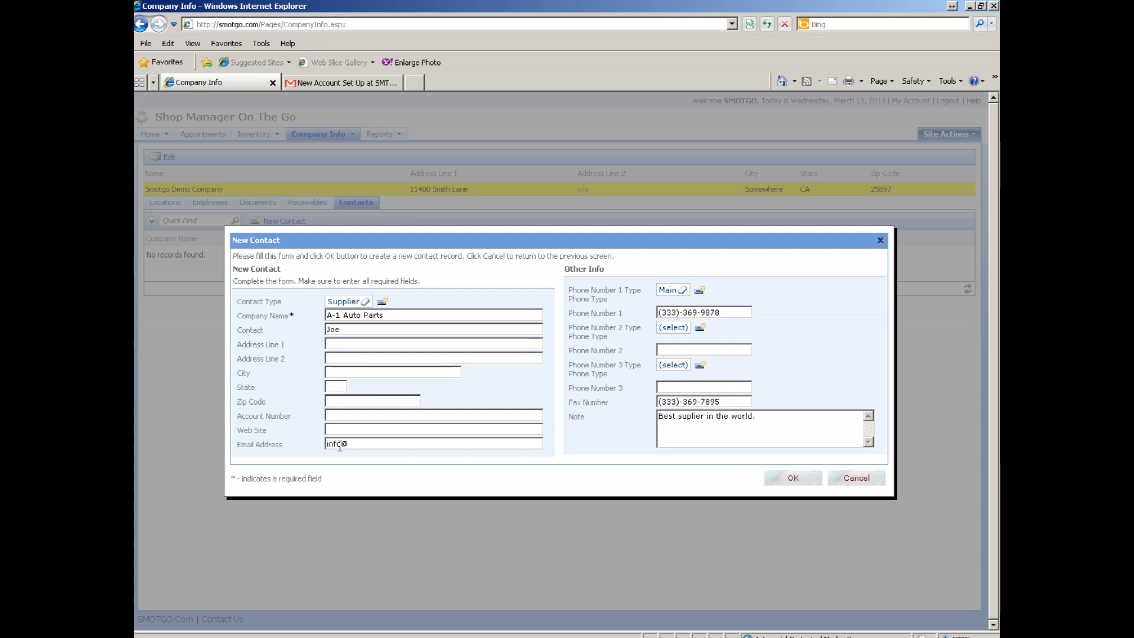
click(797, 479)
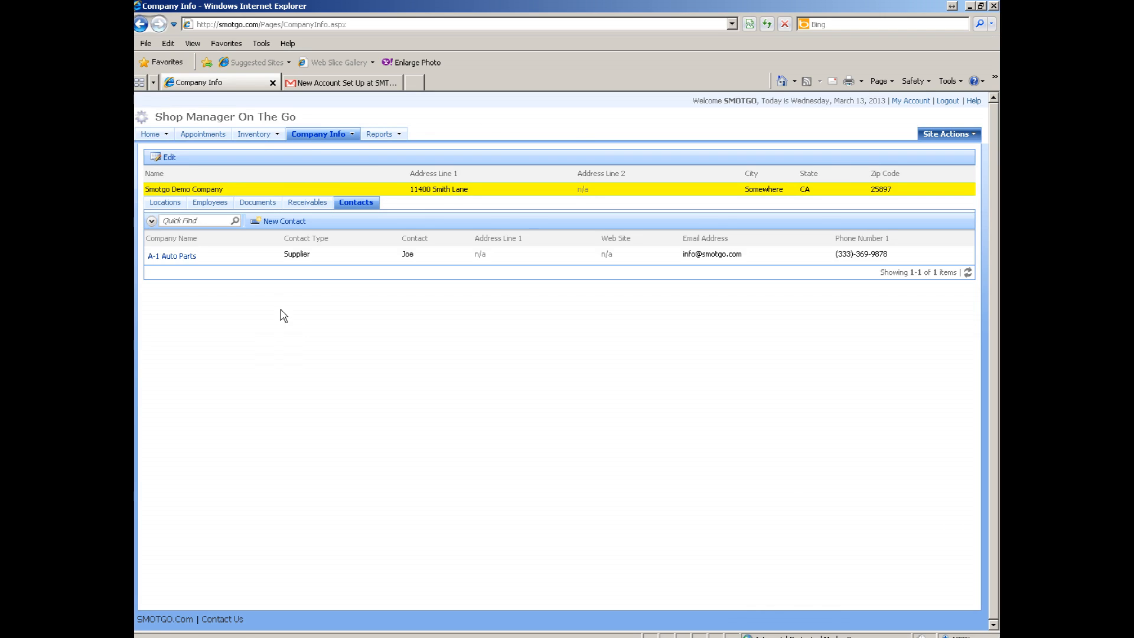
- Go to Company Info > Users & Roles to show the Membership Manager users list
mouse_move(326, 134)
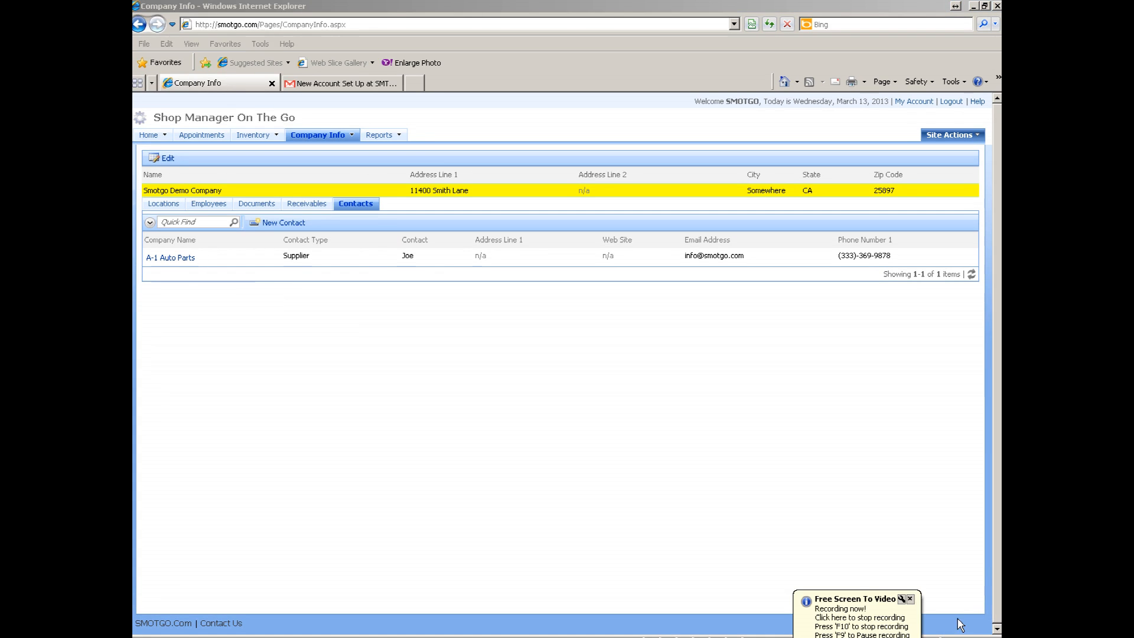
click(910, 599)
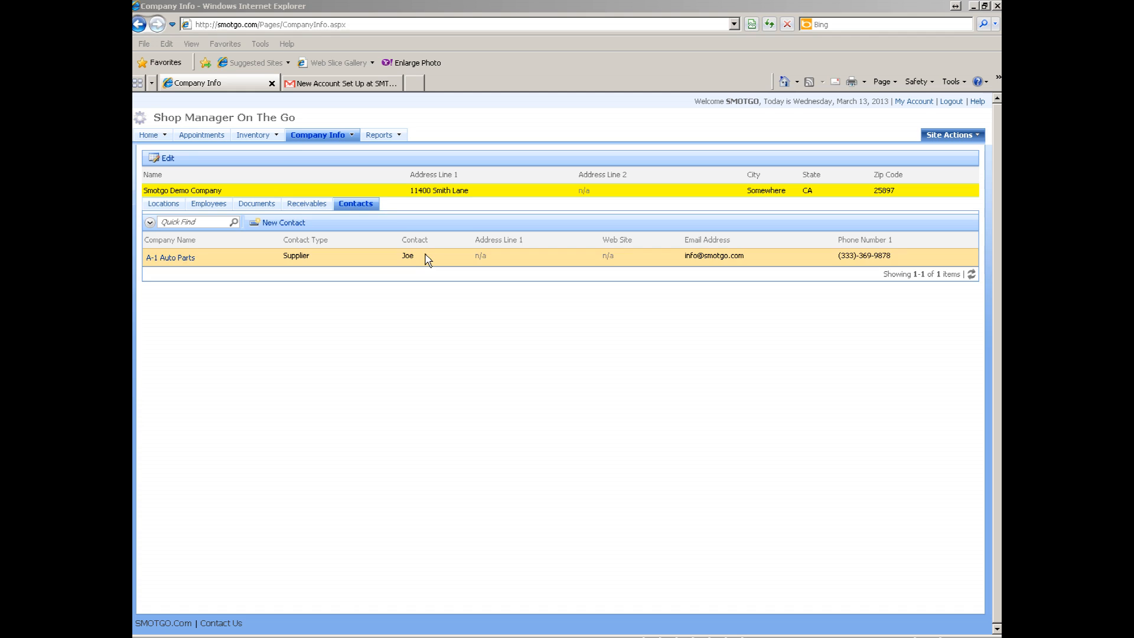
mouse_move(333, 137)
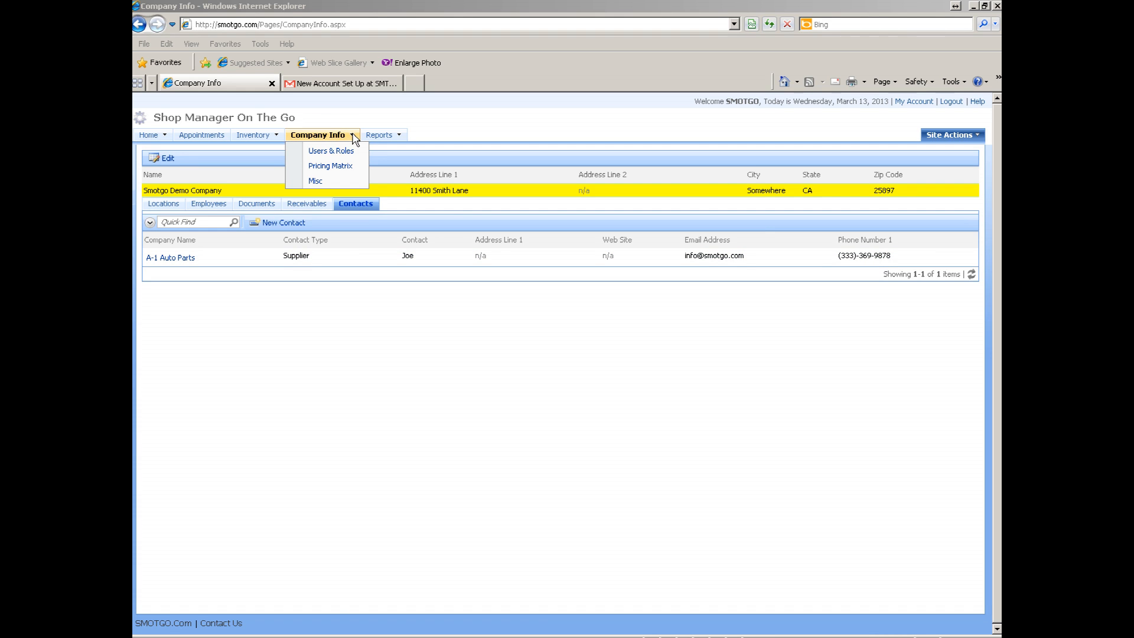
click(339, 152)
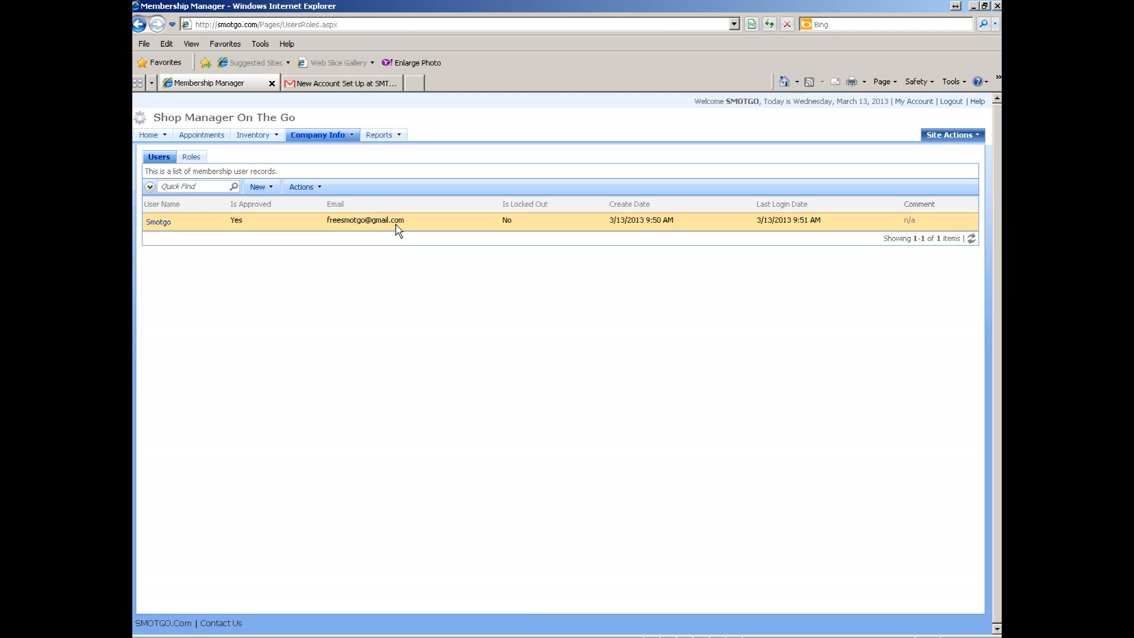
- Start a new user from the add options, then cancel the form without saving
click(260, 191)
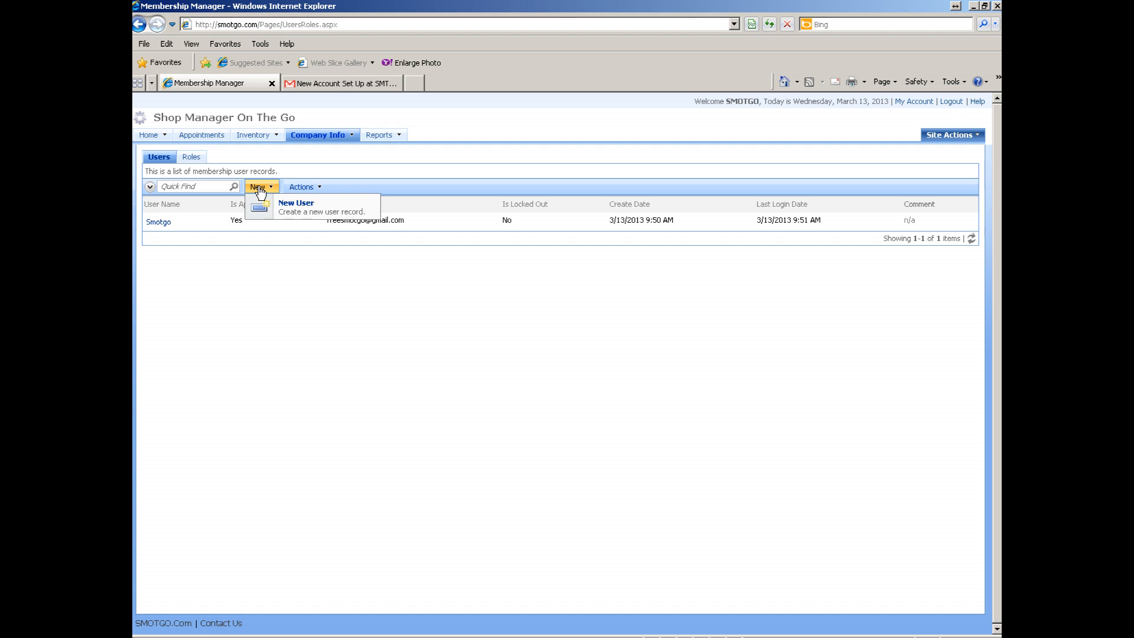
click(295, 205)
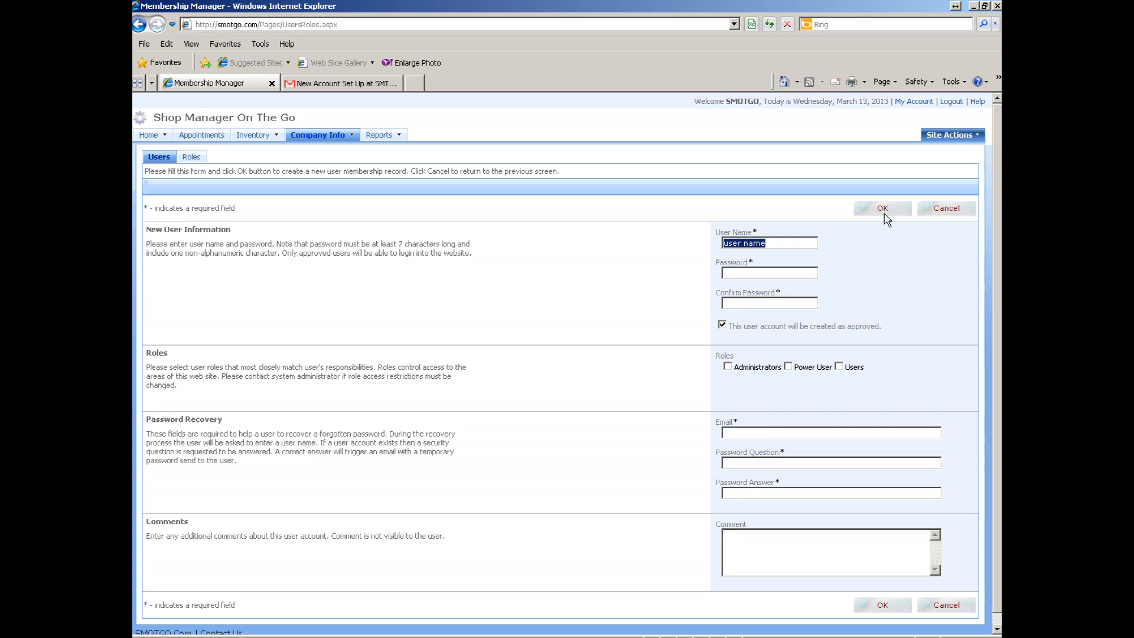
click(942, 213)
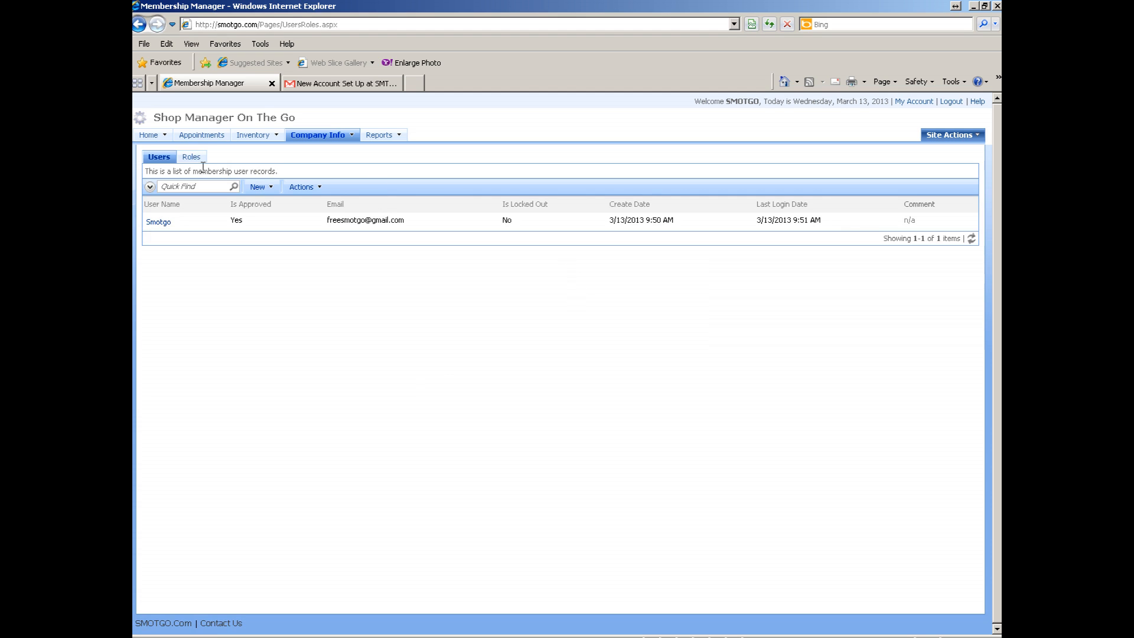
- On the Roles tab, view the members of Administrators, Power User and Users
click(192, 158)
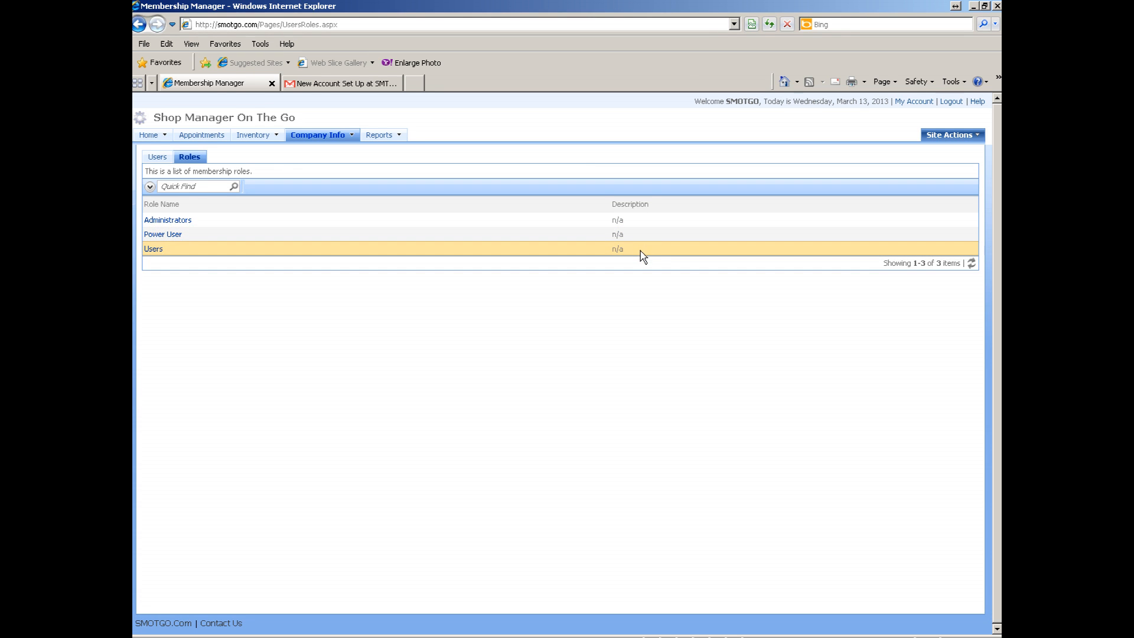
click(646, 224)
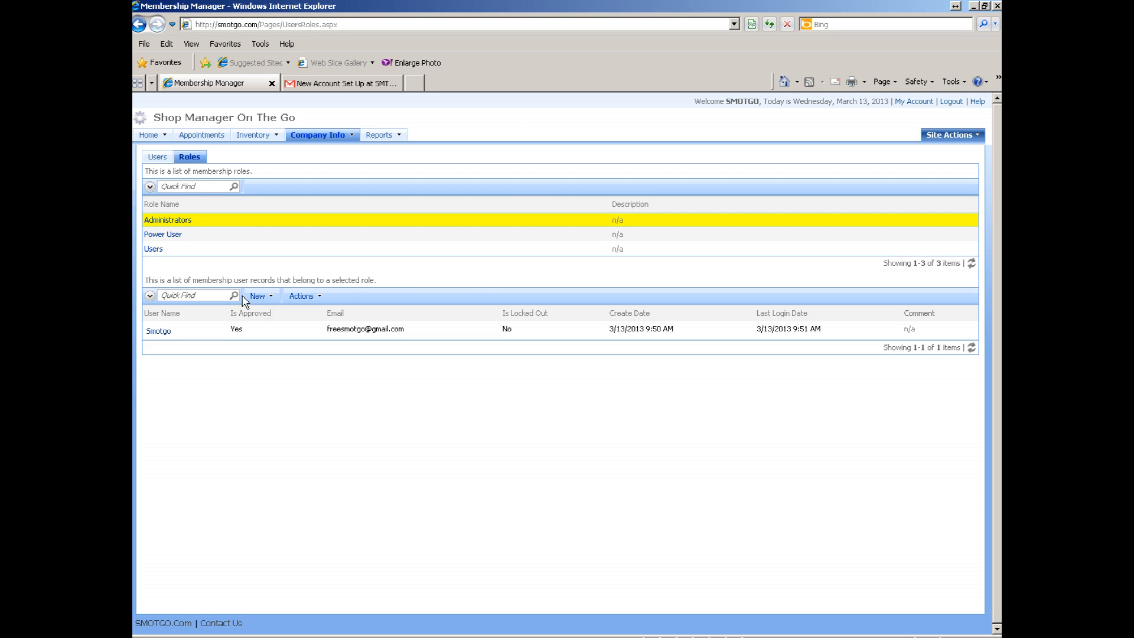
click(628, 236)
click(635, 251)
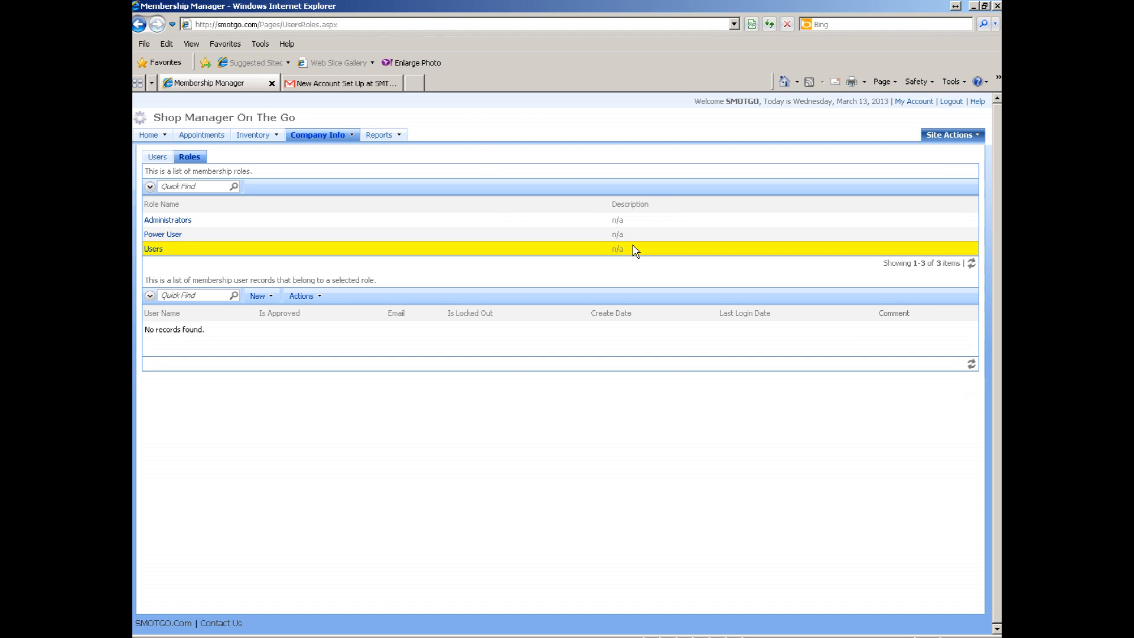
click(627, 237)
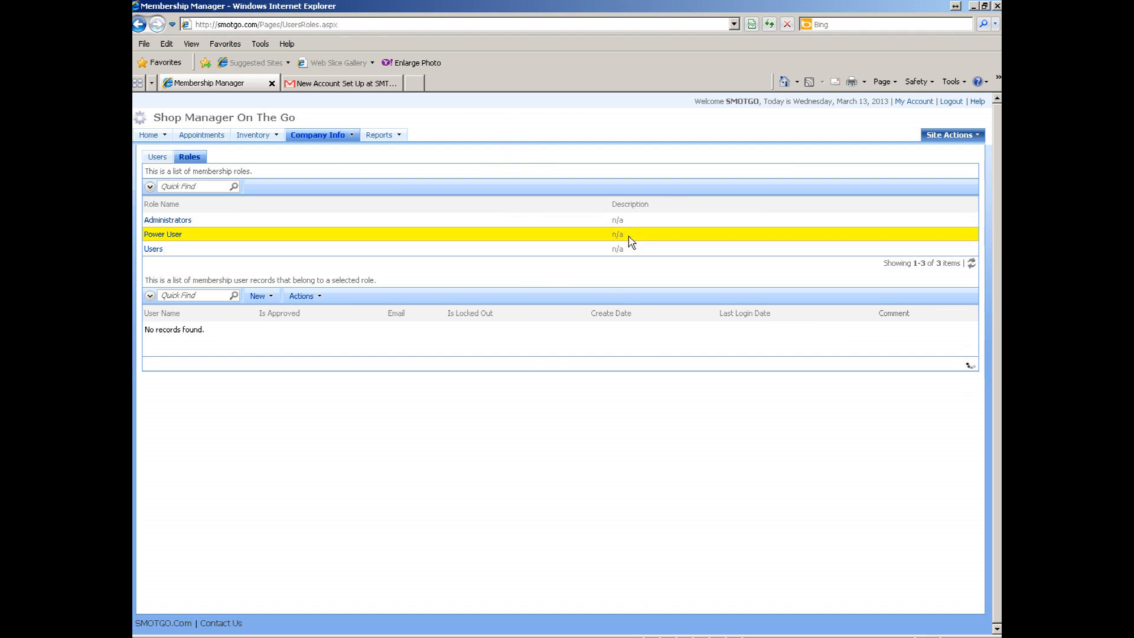
- Start a new user for the Power User role, discard it, and open the Company Info menu
click(272, 301)
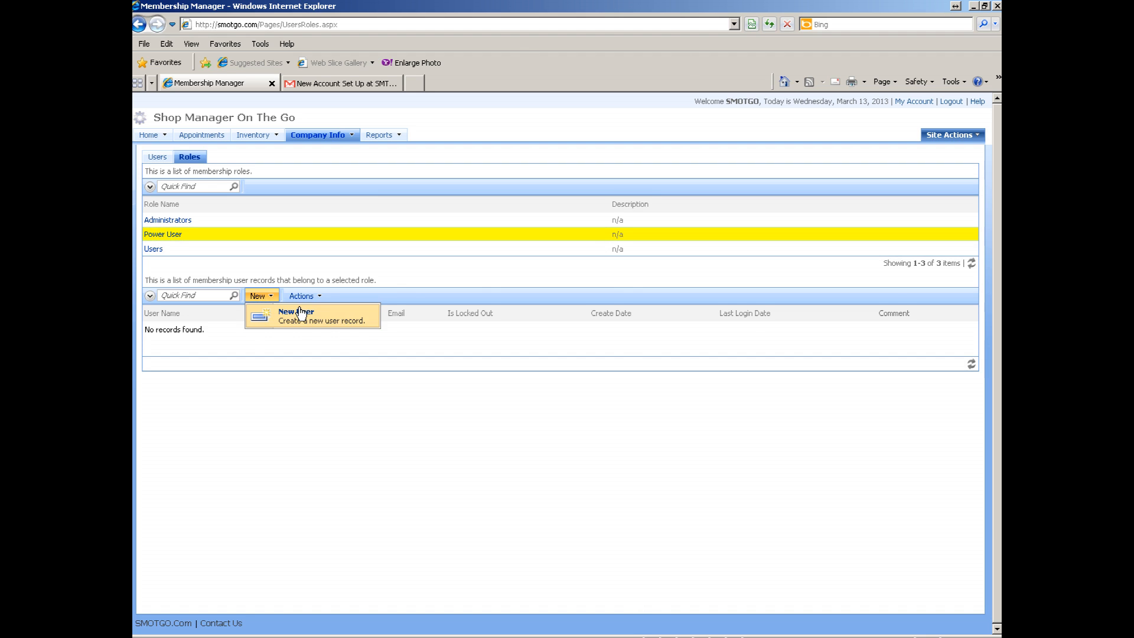
click(299, 314)
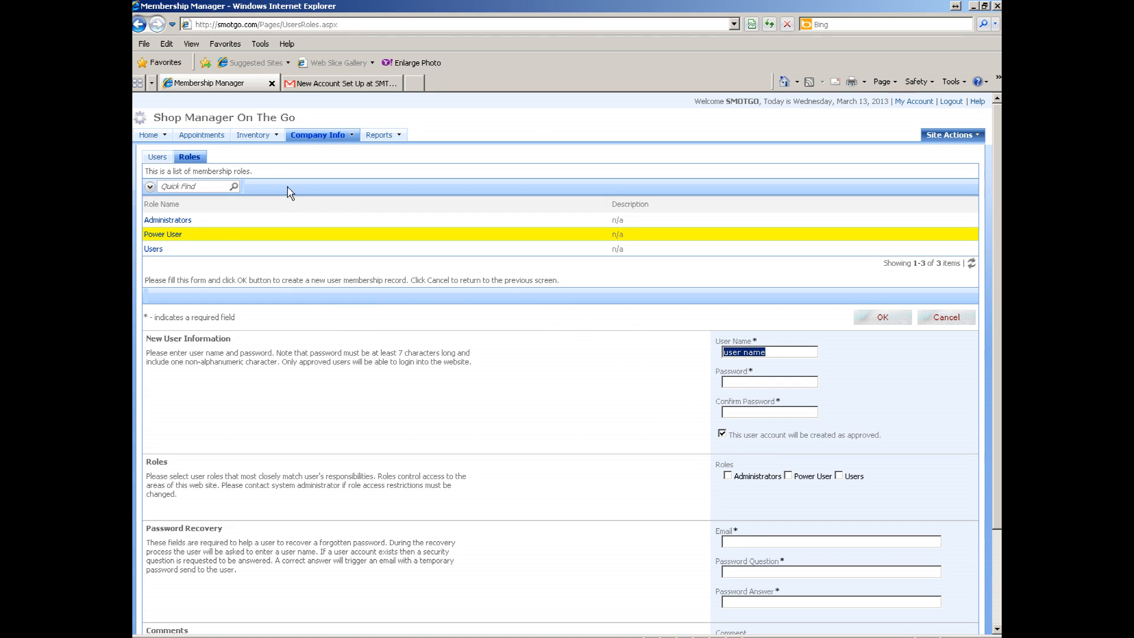
click(944, 319)
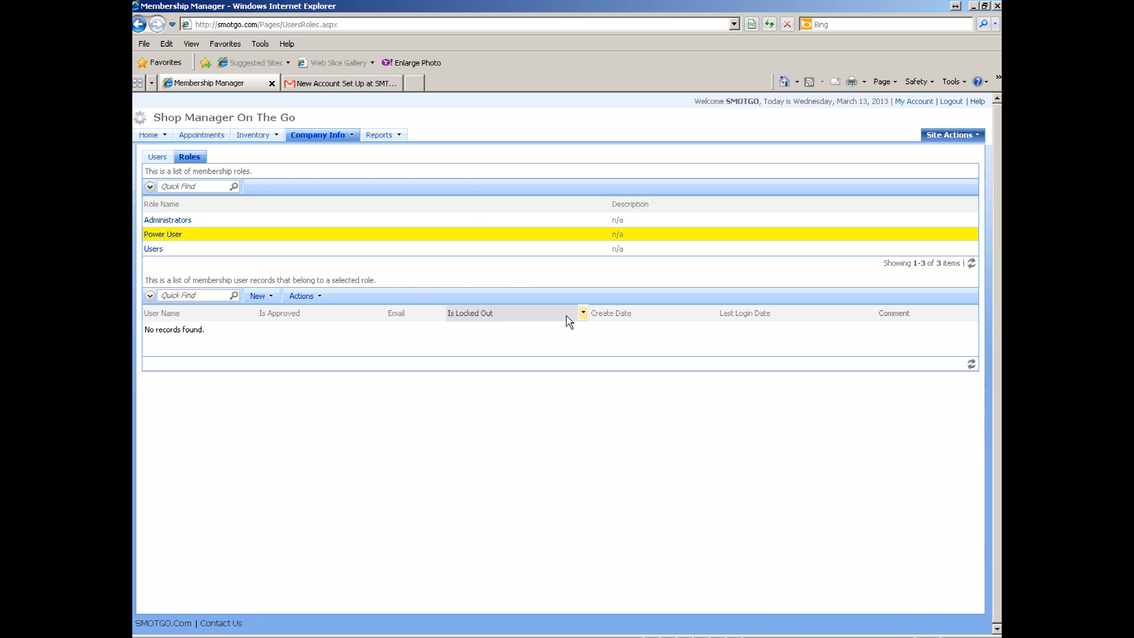
click(352, 137)
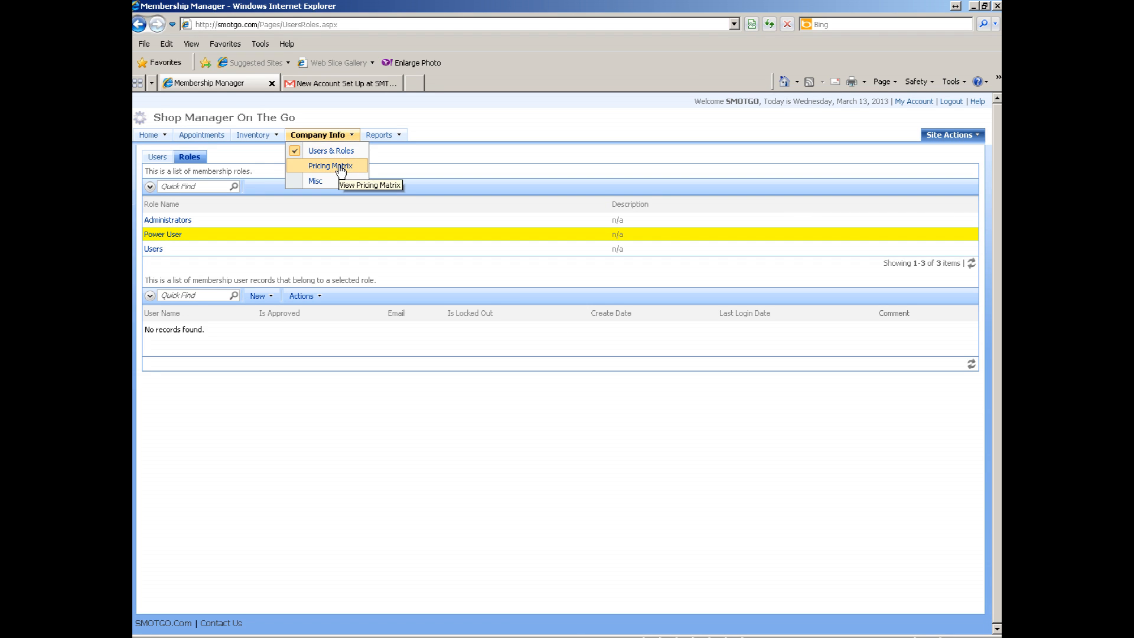
- On the Pricing Matrix page, create 'First Pricing Matrix' and select its row
click(341, 169)
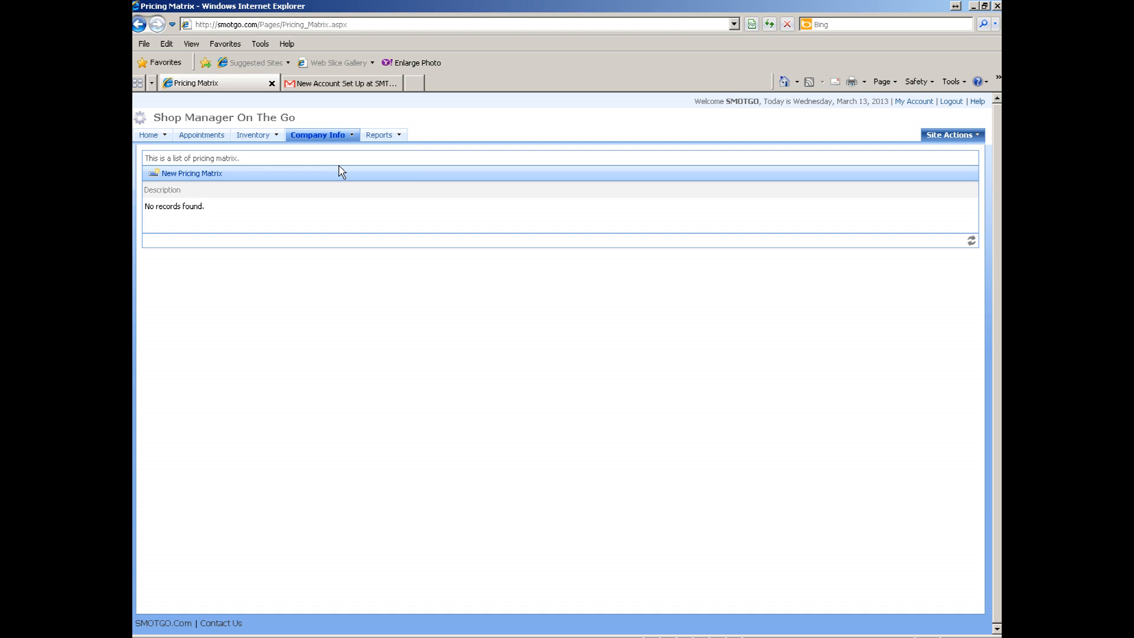
click(193, 173)
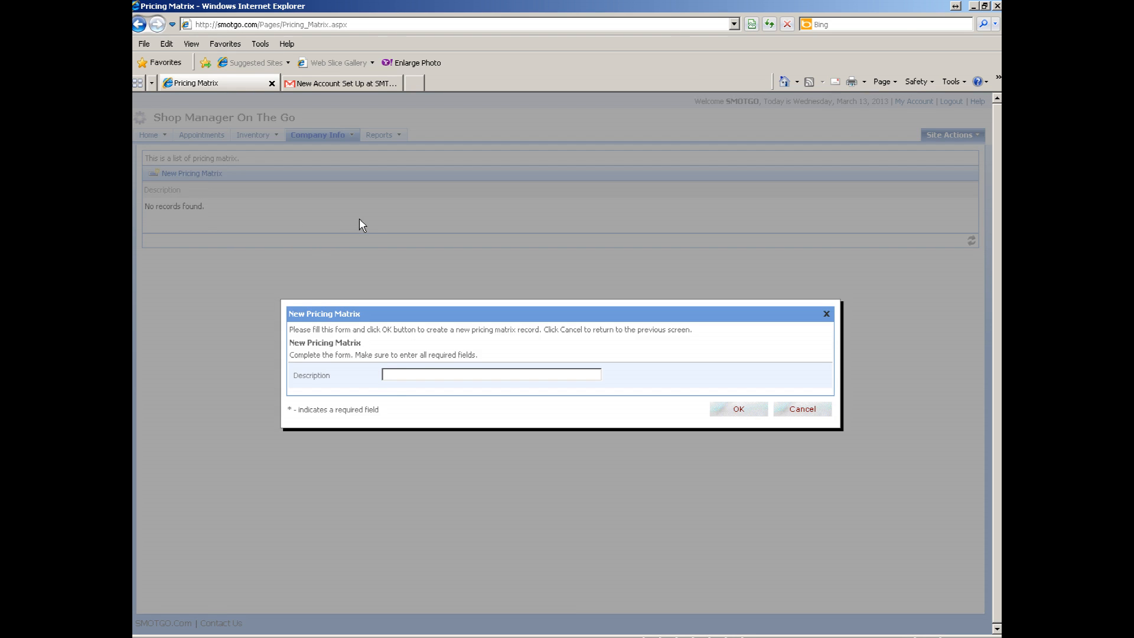
text(First Pricing Matrix)
click(740, 414)
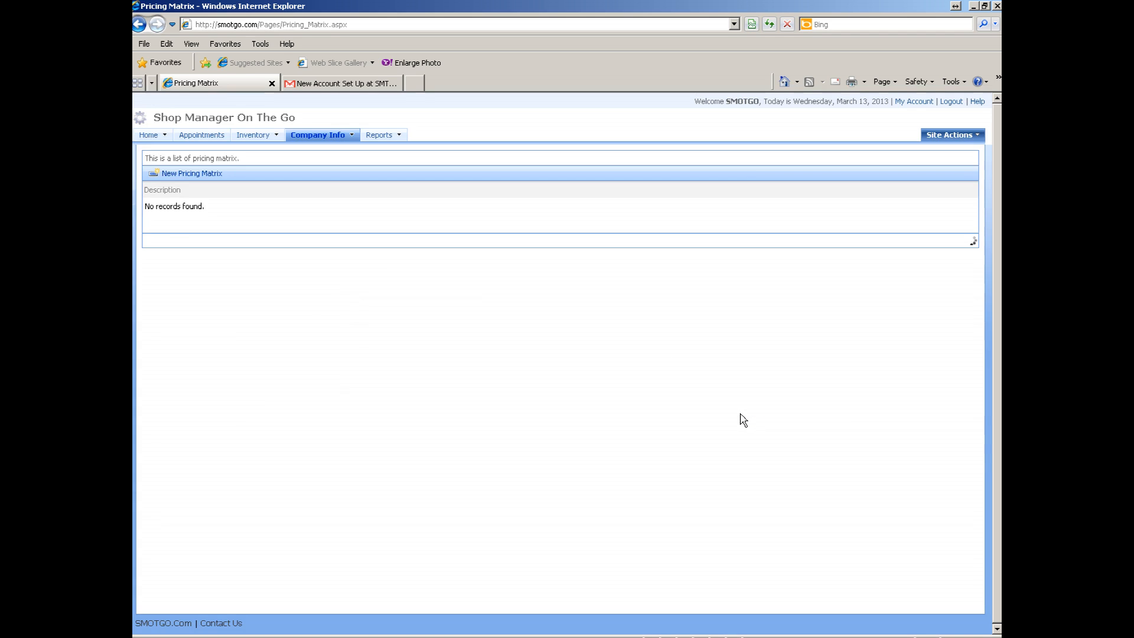
click(504, 213)
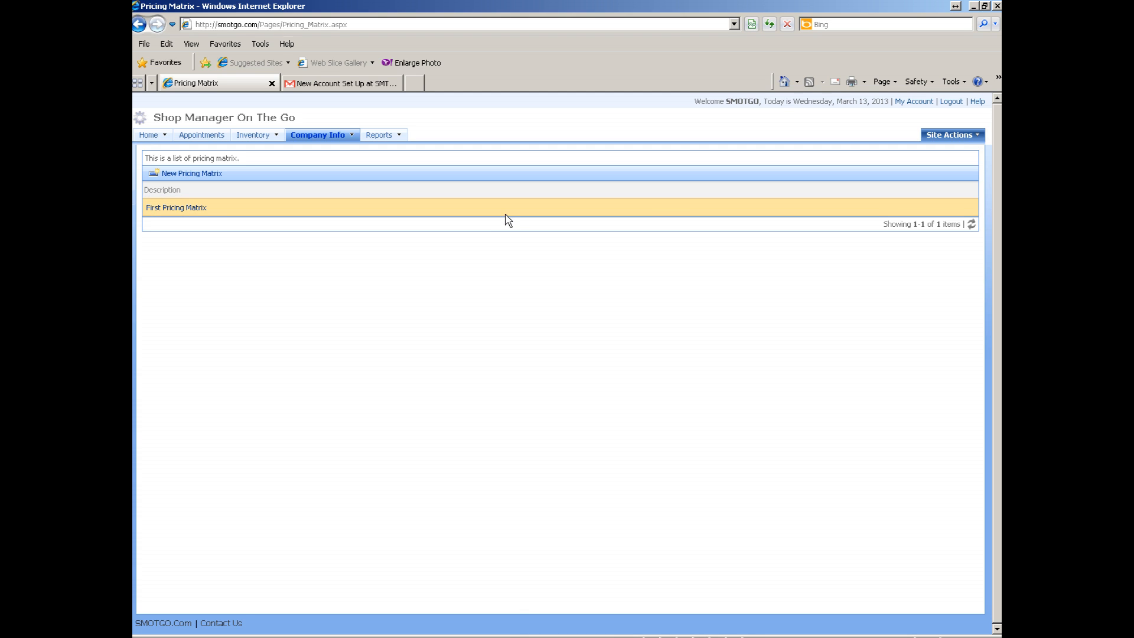
click(506, 219)
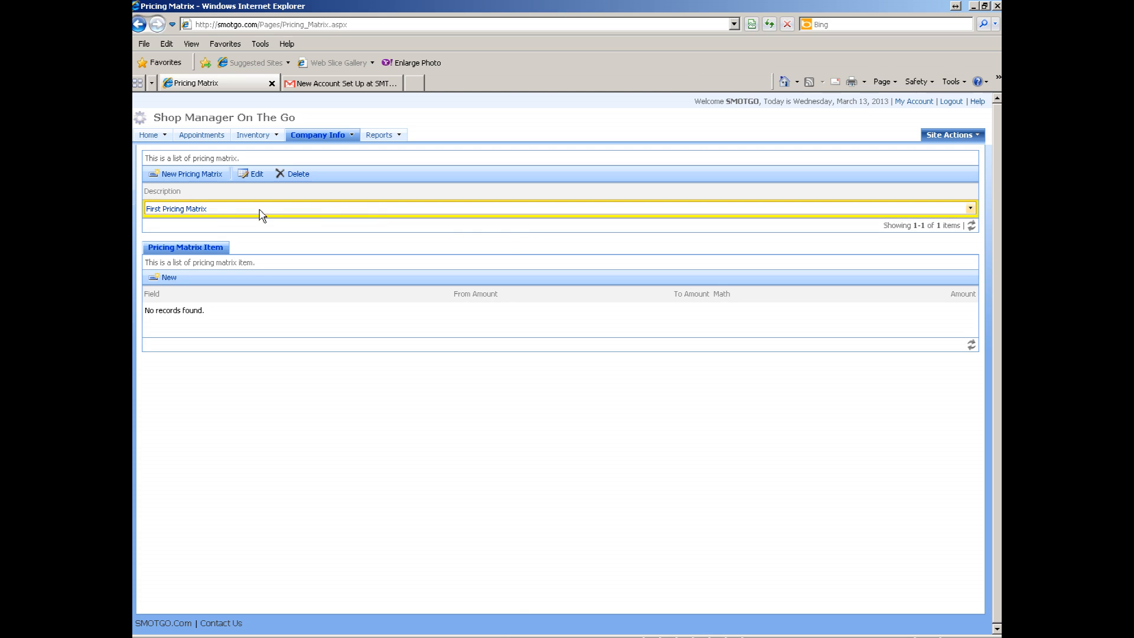
- Add a pricing item: Cost from $0.00 to $100.00, Divided By 0.6
mouse_move(296, 210)
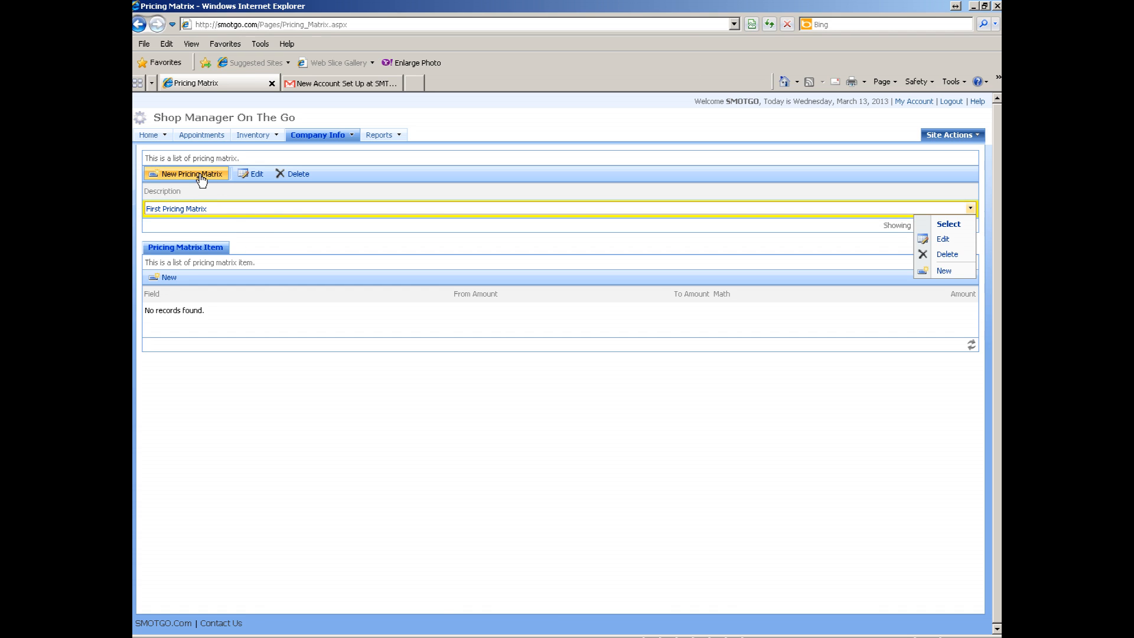
click(341, 317)
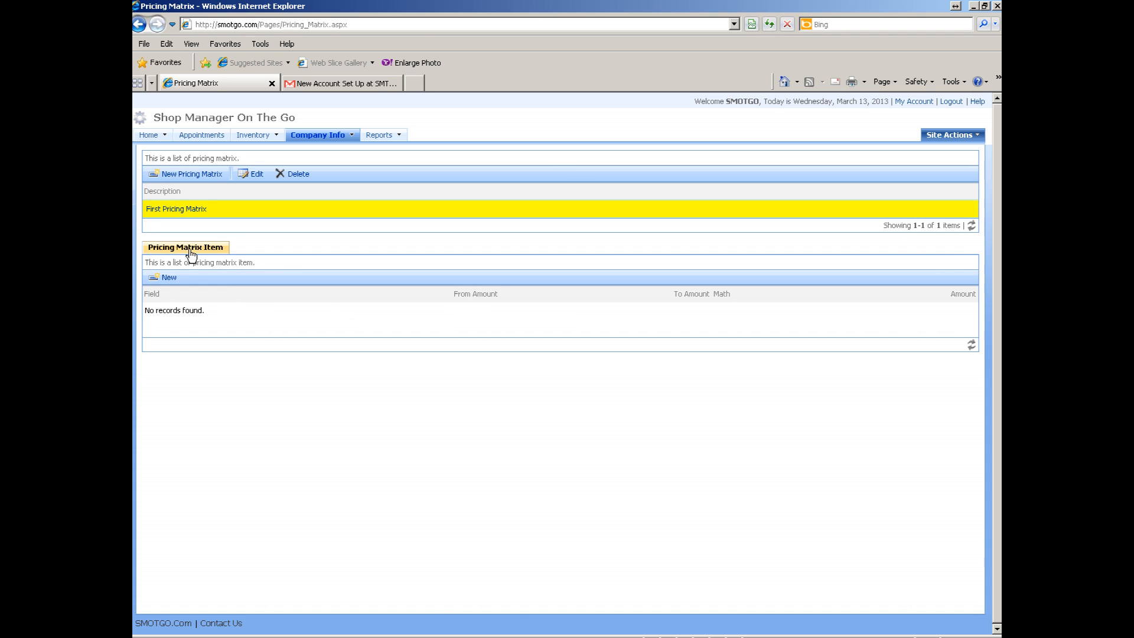
click(169, 279)
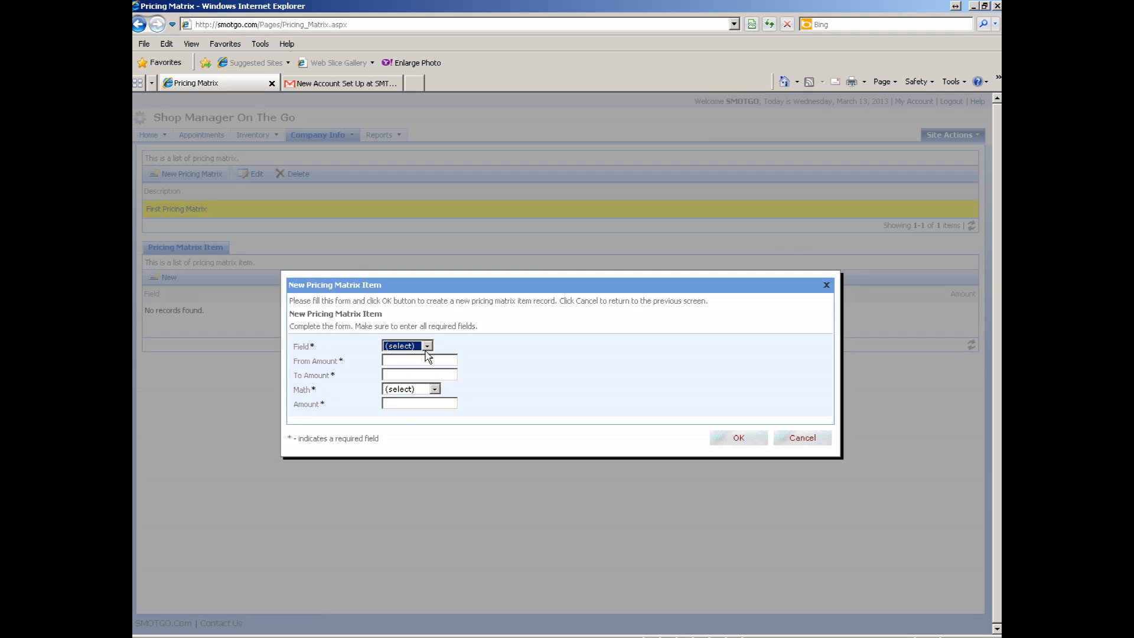
click(426, 346)
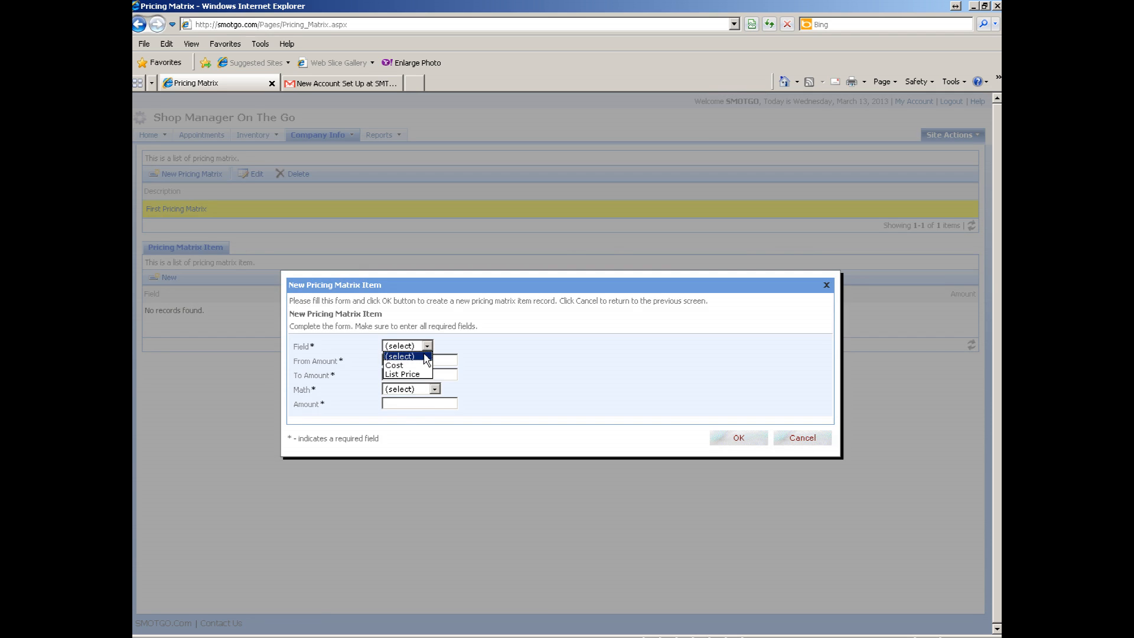
click(409, 365)
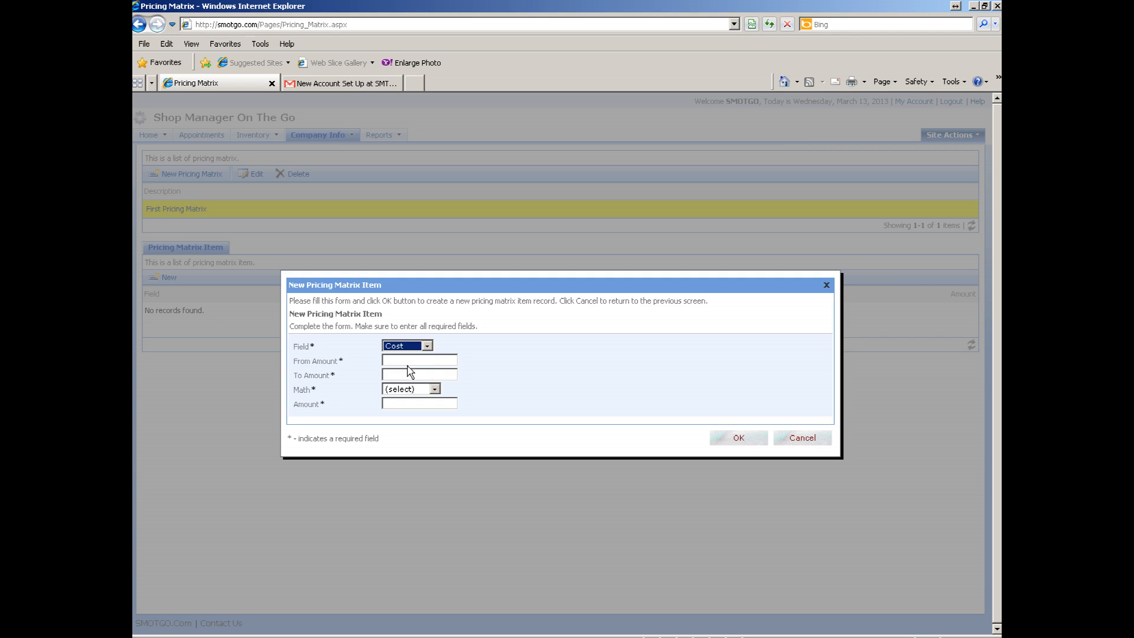
click(412, 359)
text(0)
text(100)
click(434, 390)
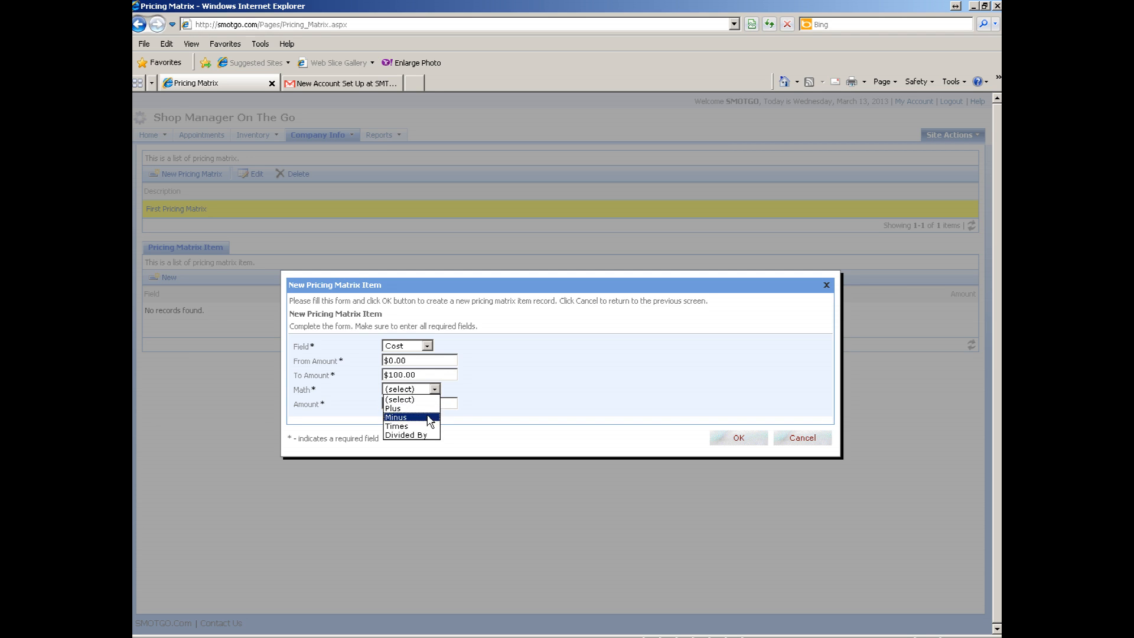
click(429, 435)
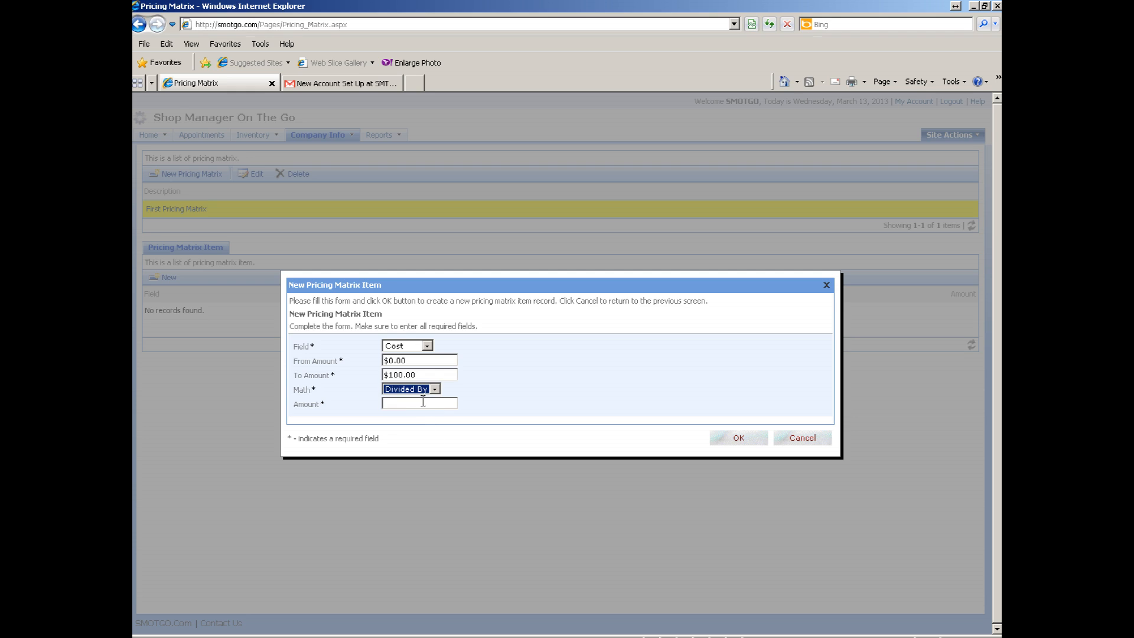
click(422, 401)
text(.6)
click(739, 439)
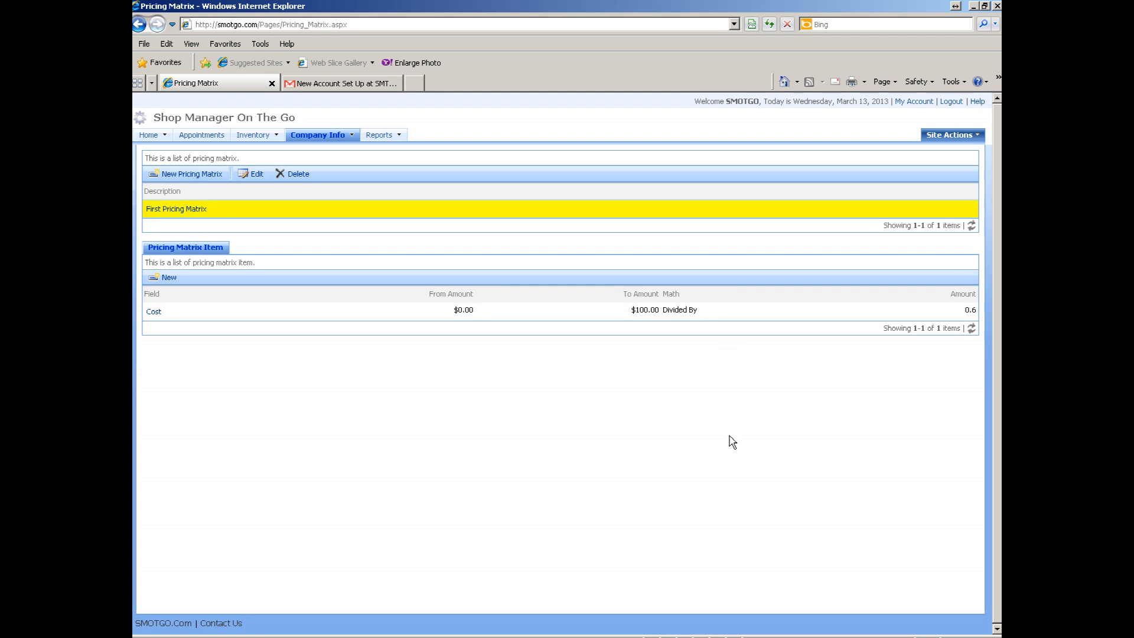
- Add a pricing item: Cost from $100.01 to $1,000.00, Divided By 0.7
click(167, 278)
click(427, 346)
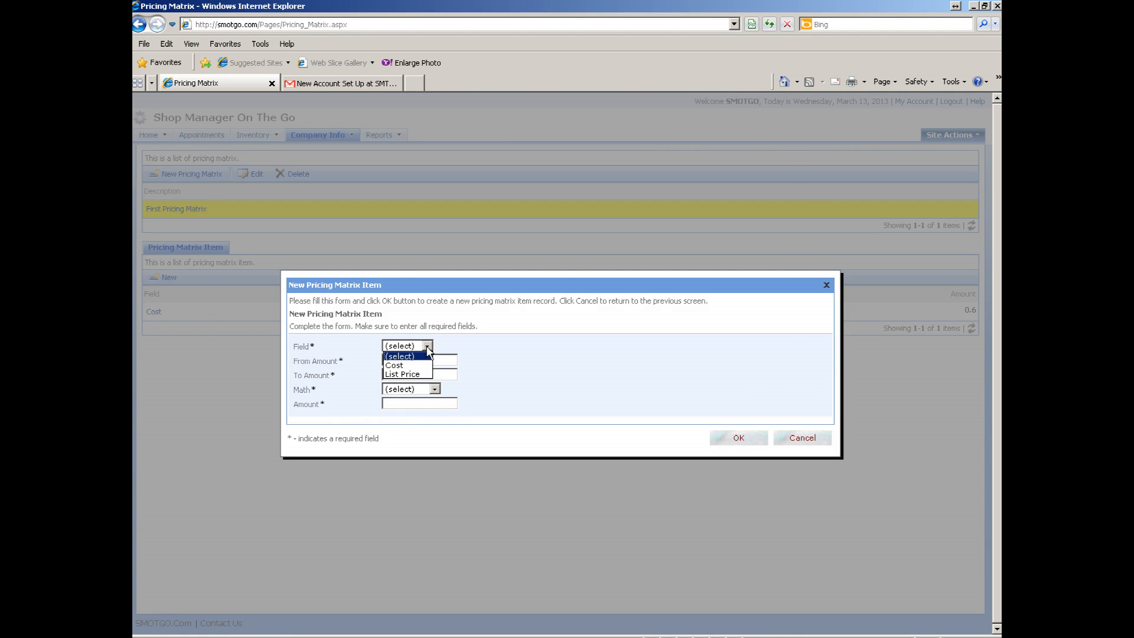
click(404, 365)
click(422, 362)
text(100.01)
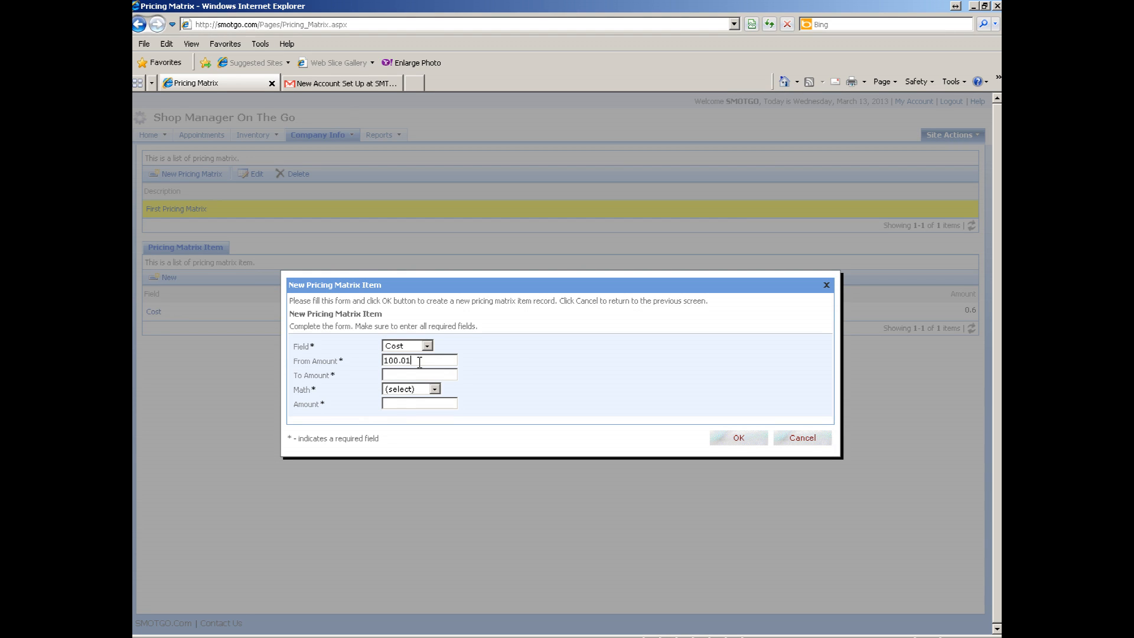
click(425, 373)
text(1000)
click(435, 389)
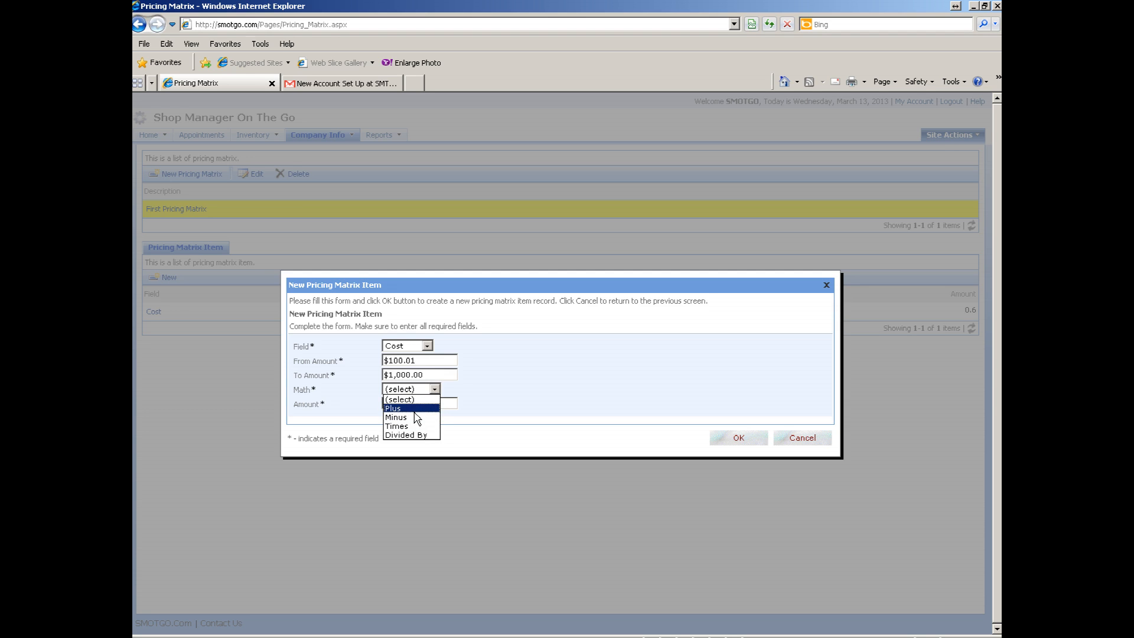
click(421, 434)
click(412, 404)
text(.7)
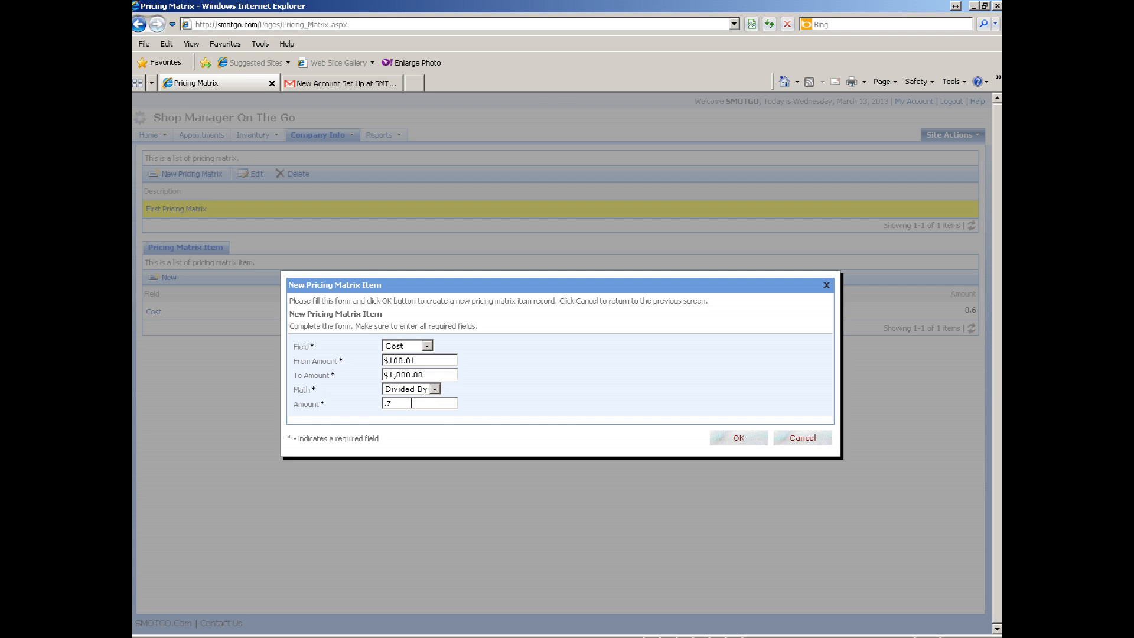
click(738, 437)
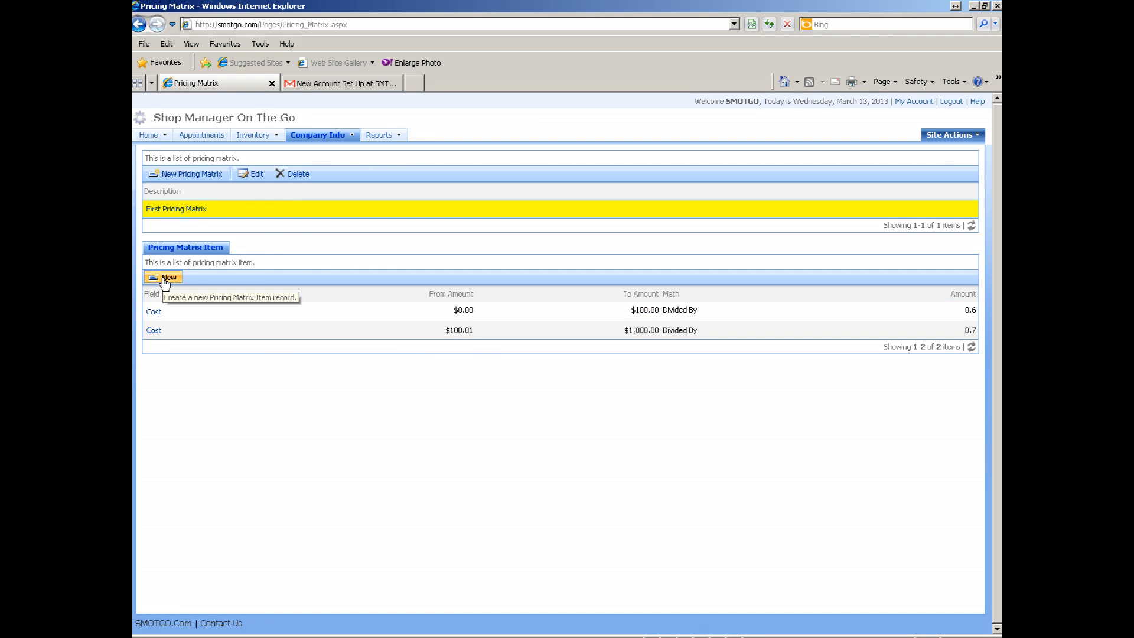
- Save a new Cost tier from 1000.01 to 1000000, Math Divided By, amount 0.8
click(165, 277)
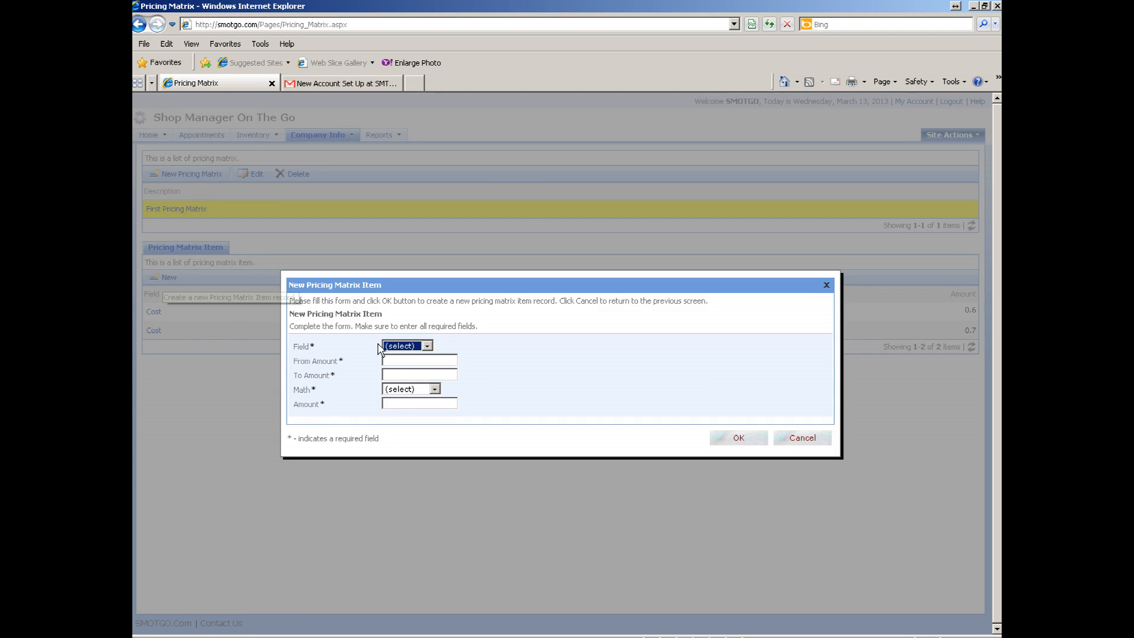
click(427, 346)
click(427, 366)
click(427, 360)
text(10)
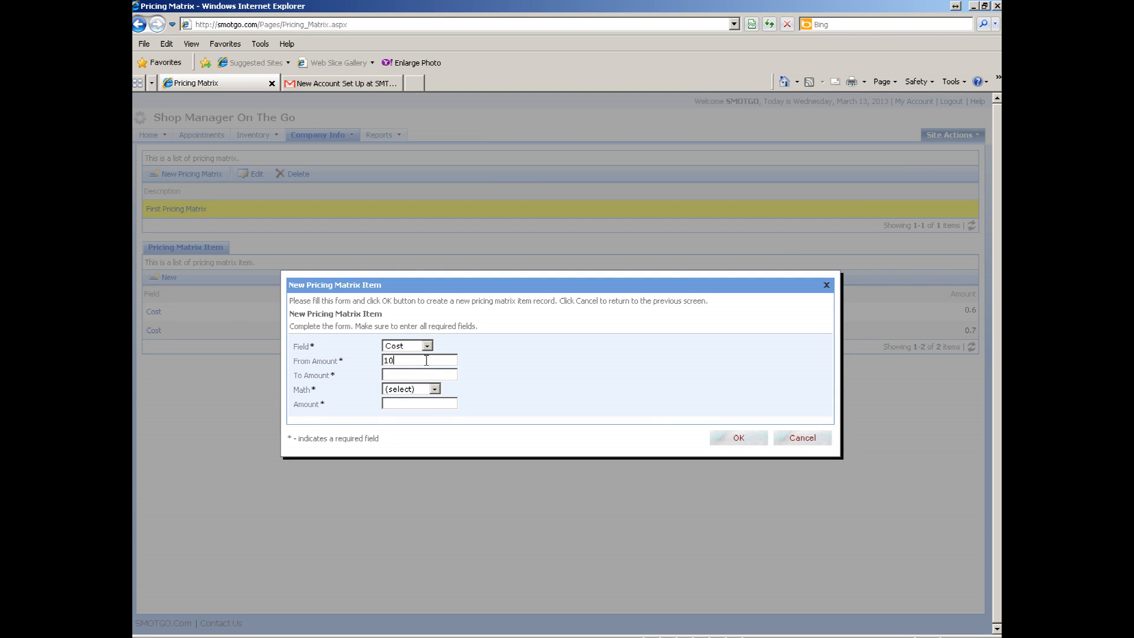
text(00.01)
click(417, 376)
text(1000000)
click(435, 390)
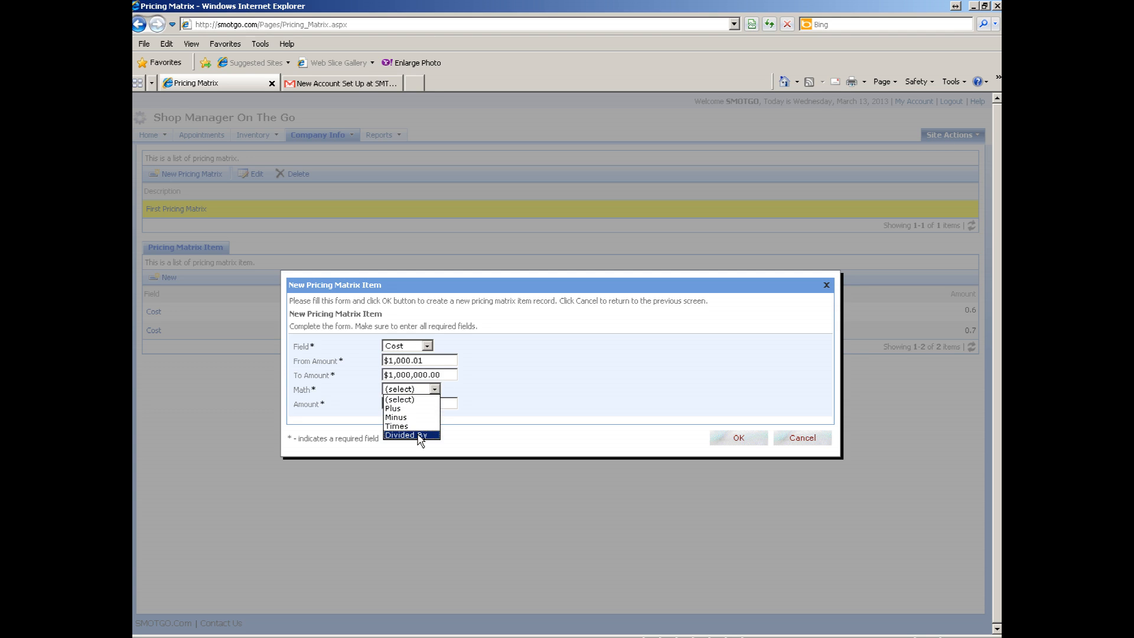
click(418, 434)
click(417, 401)
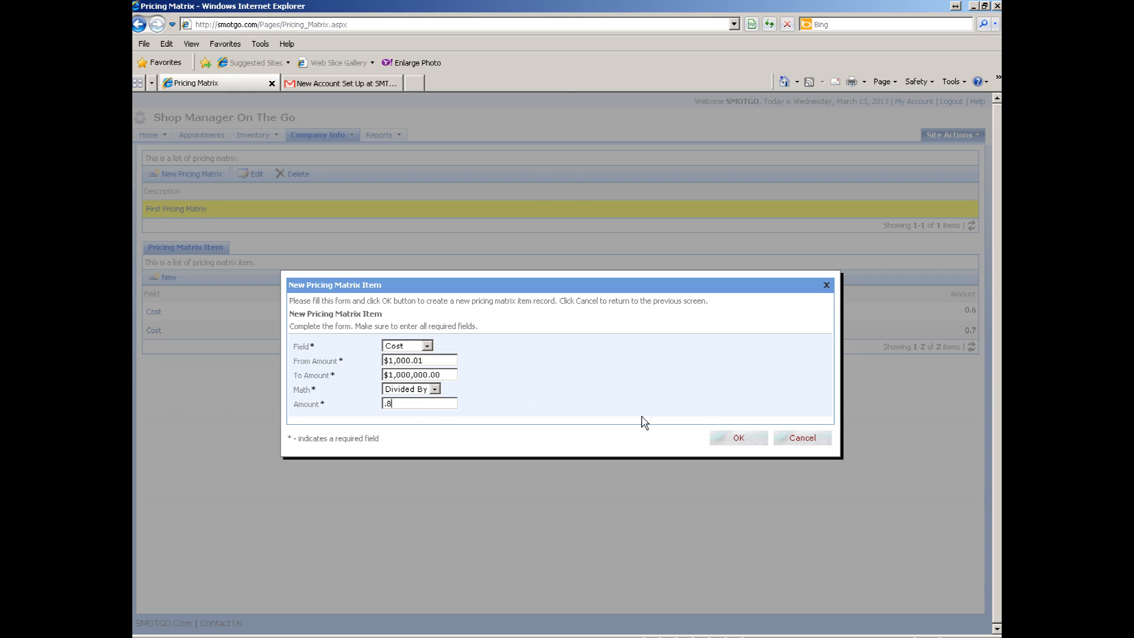
click(737, 439)
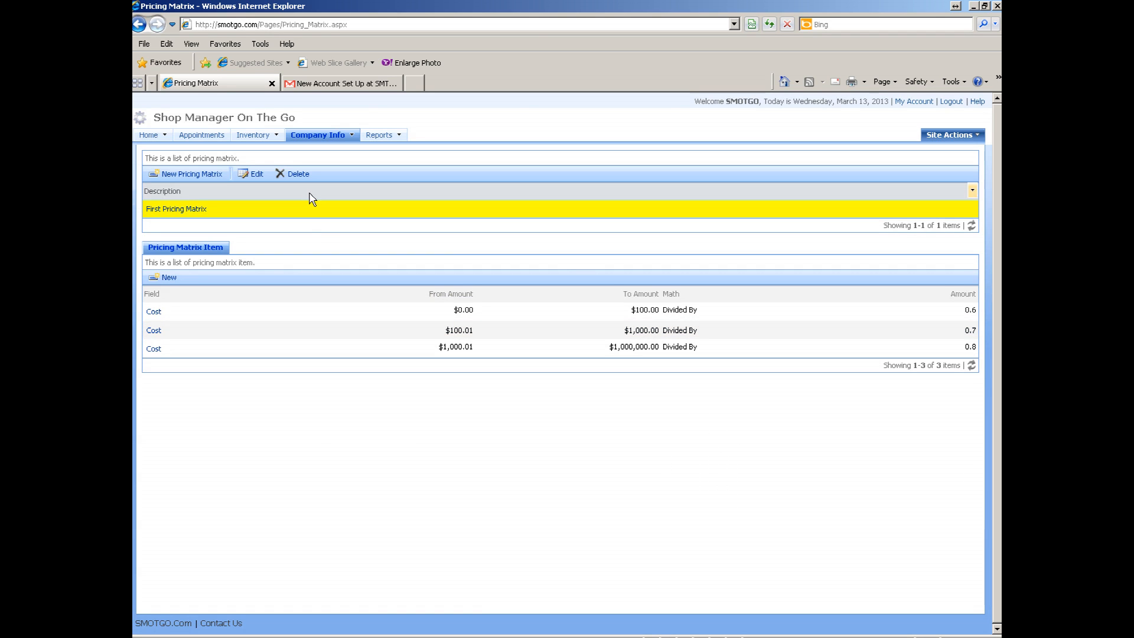
- Create a pricing matrix described 'Second Pricing Matrix' and select its row to view its empty items
click(190, 176)
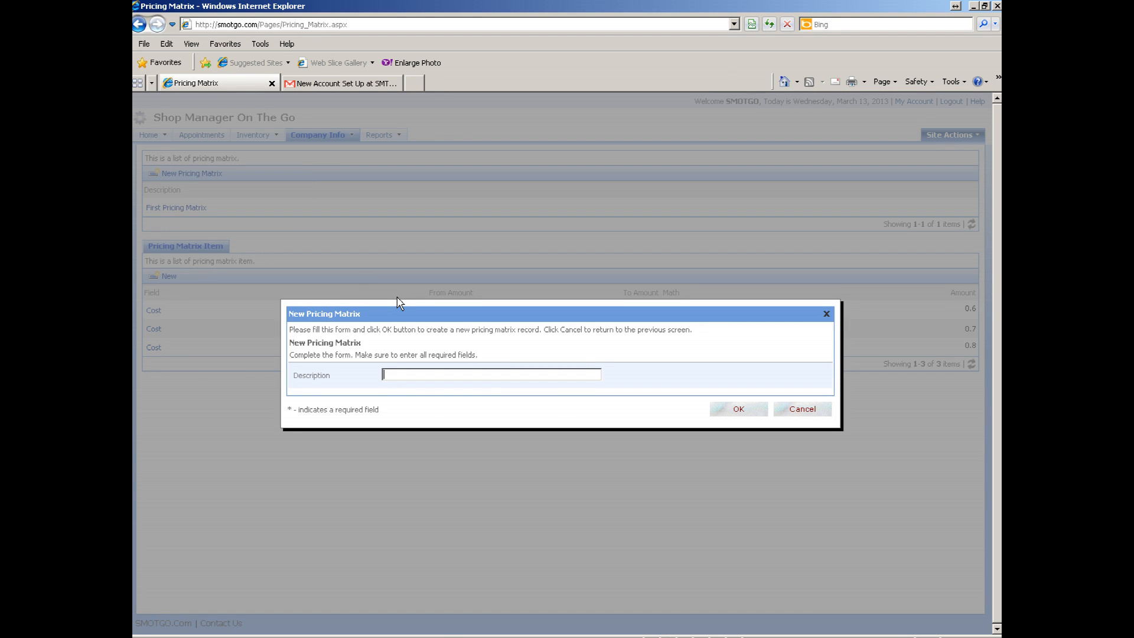
text(Second Pricing Matrix)
click(742, 412)
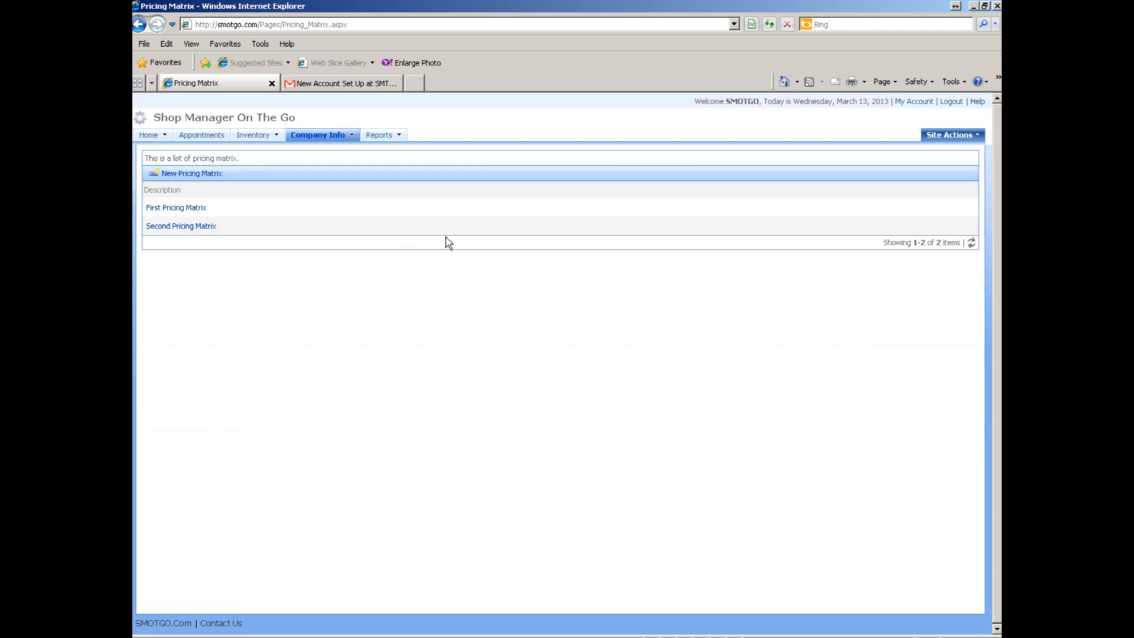
click(448, 232)
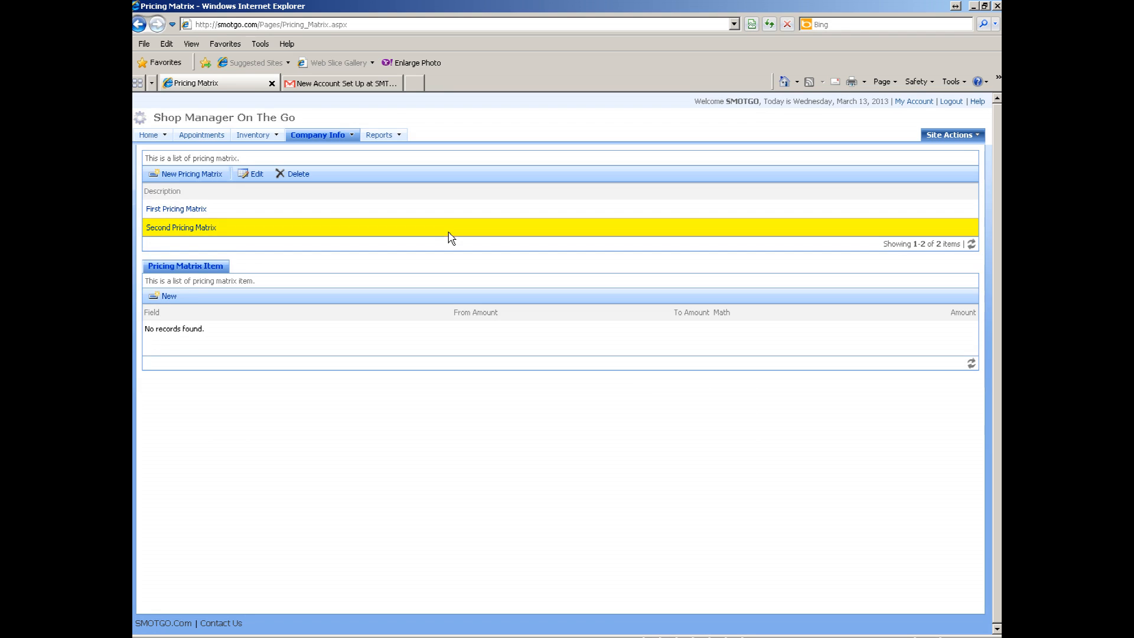
- Save a new List Price tier from 0 to 100, Math Times, amount 1.4
click(173, 296)
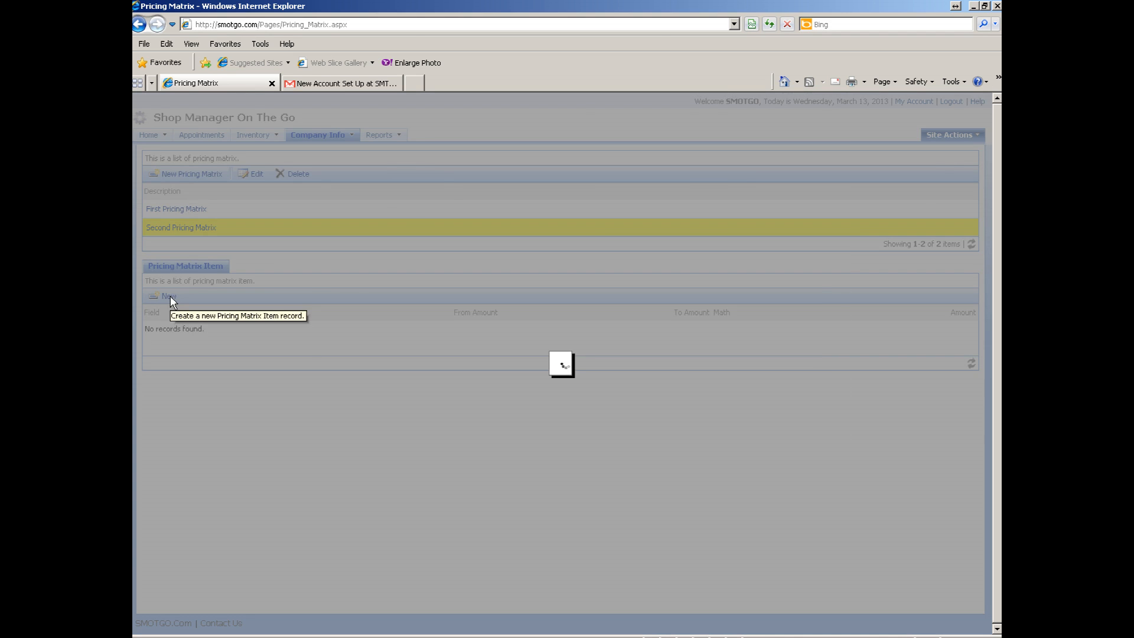
click(427, 347)
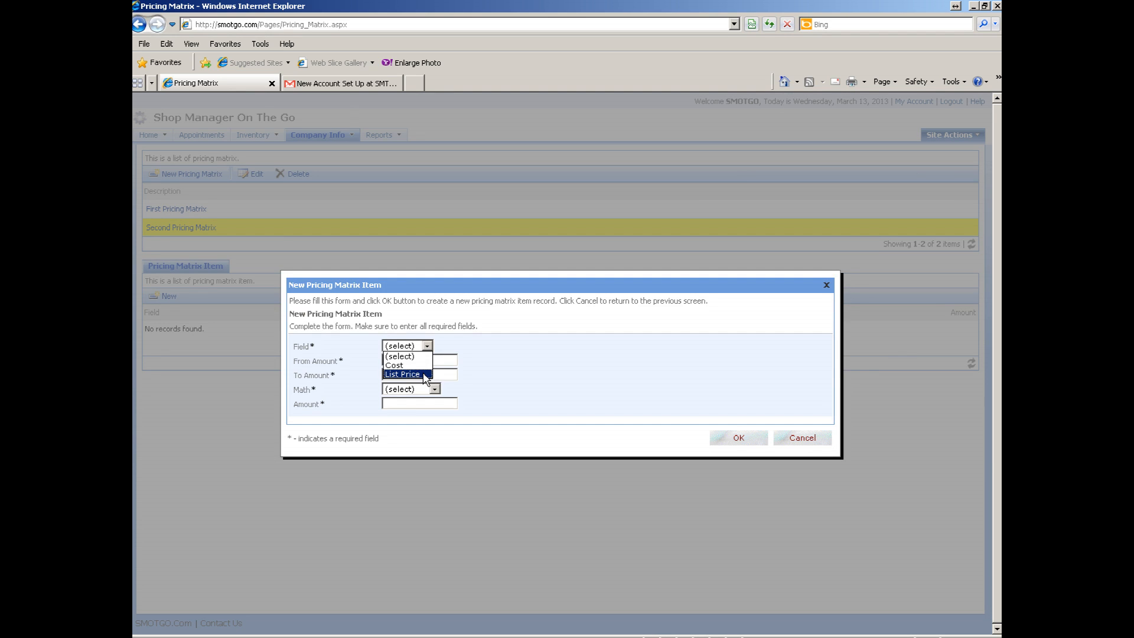
click(413, 374)
click(416, 357)
text(0)
click(419, 374)
text(100)
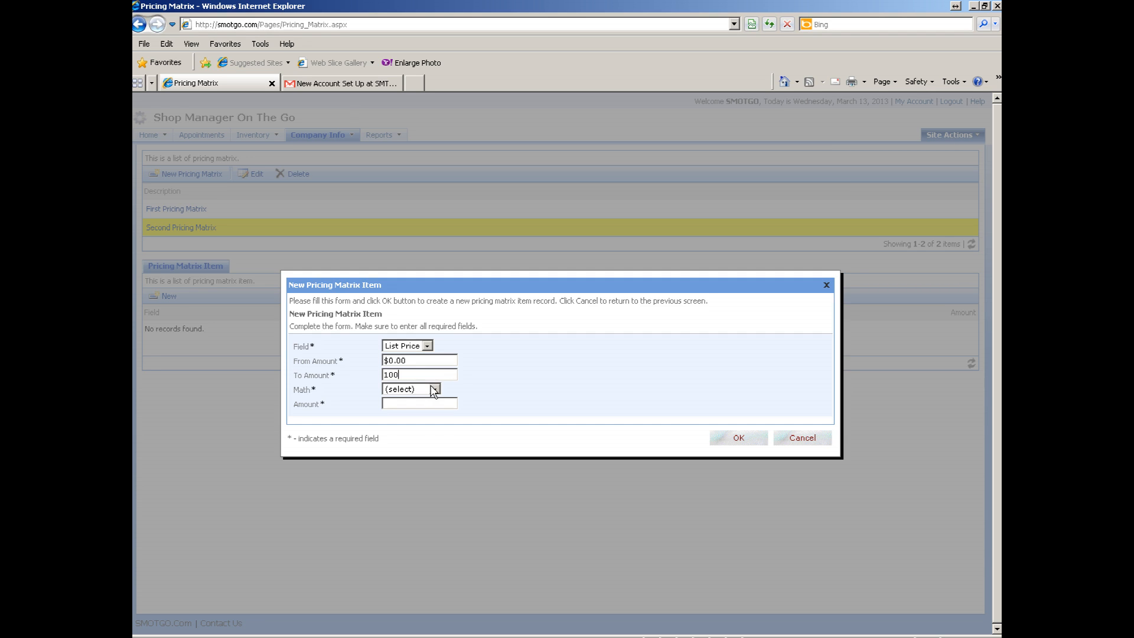
click(435, 388)
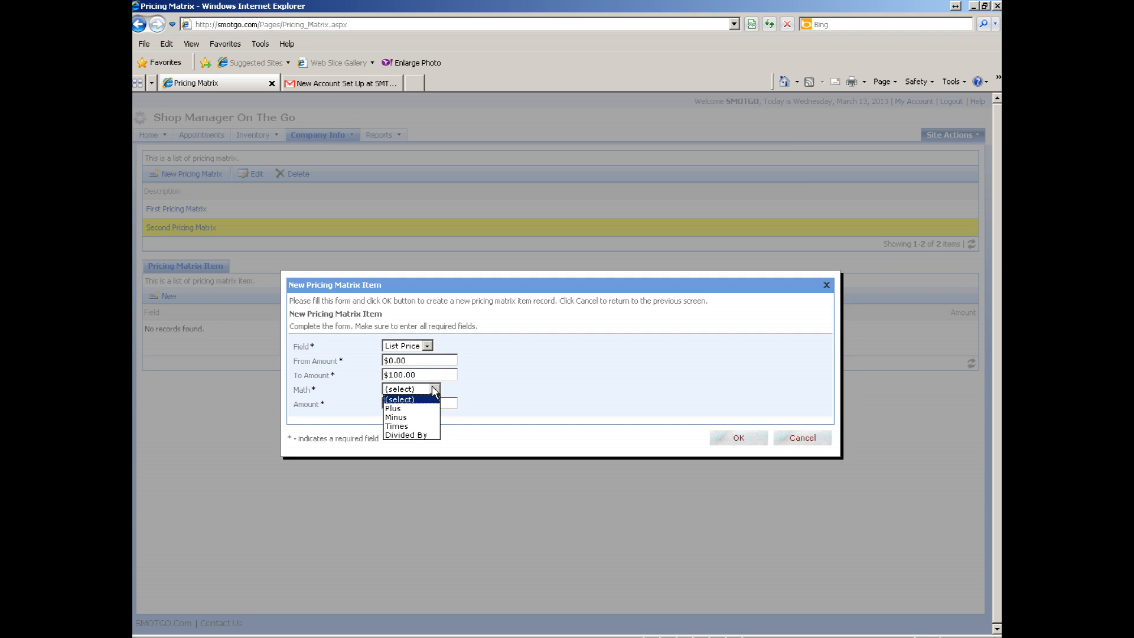
click(416, 426)
click(405, 406)
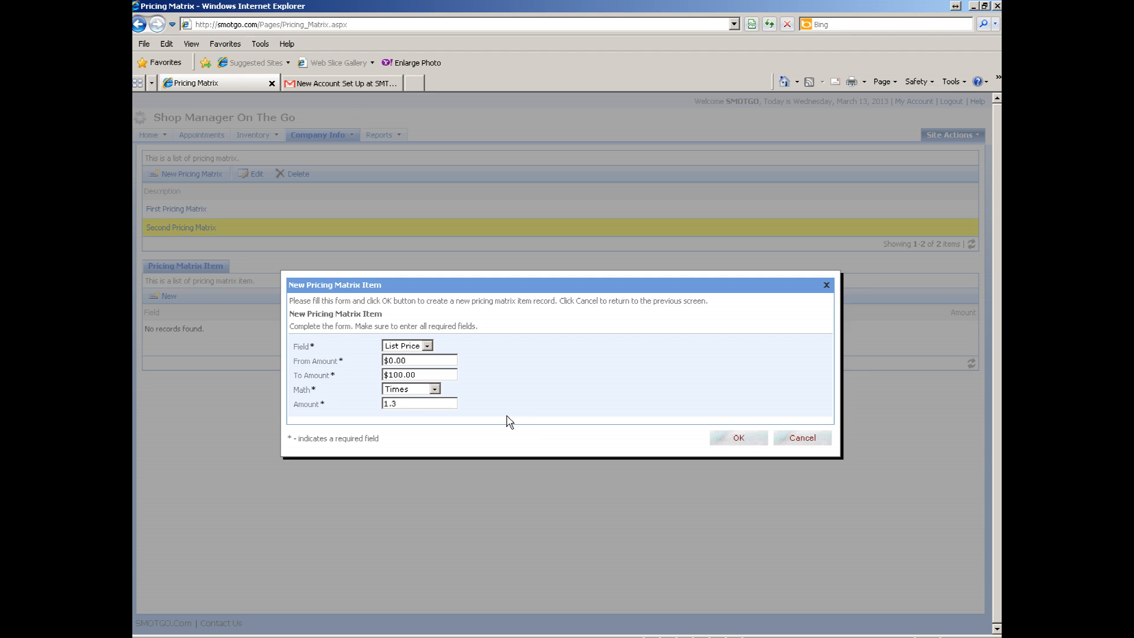
click(738, 439)
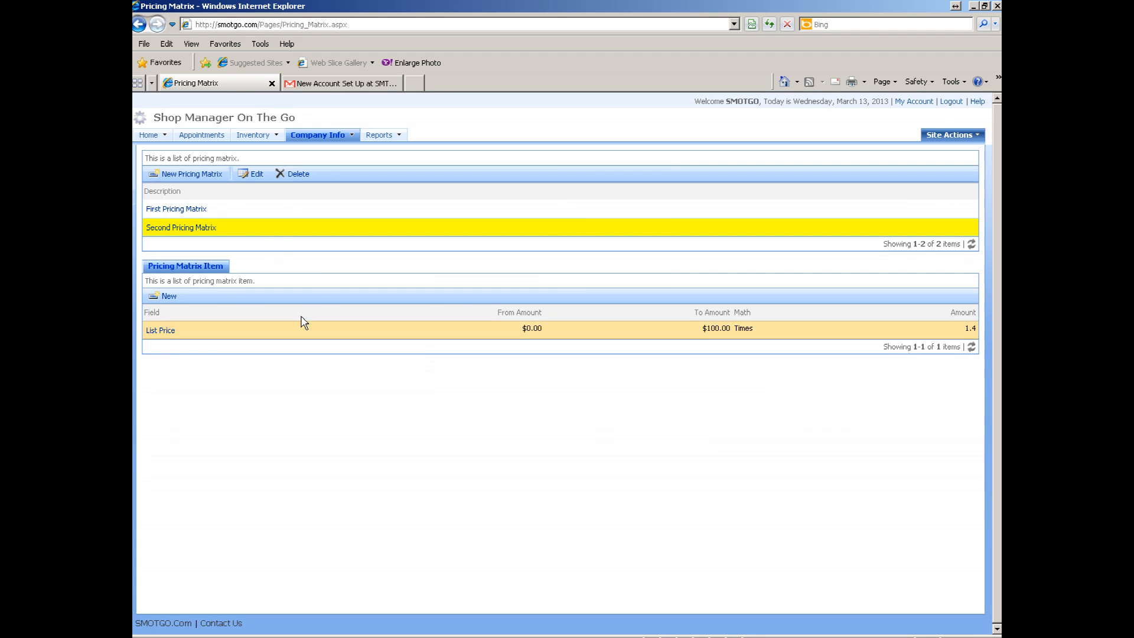
- Save a List Price tier from $100.01 to $1,000.00, Math Times, amount 1.3
click(169, 296)
click(426, 346)
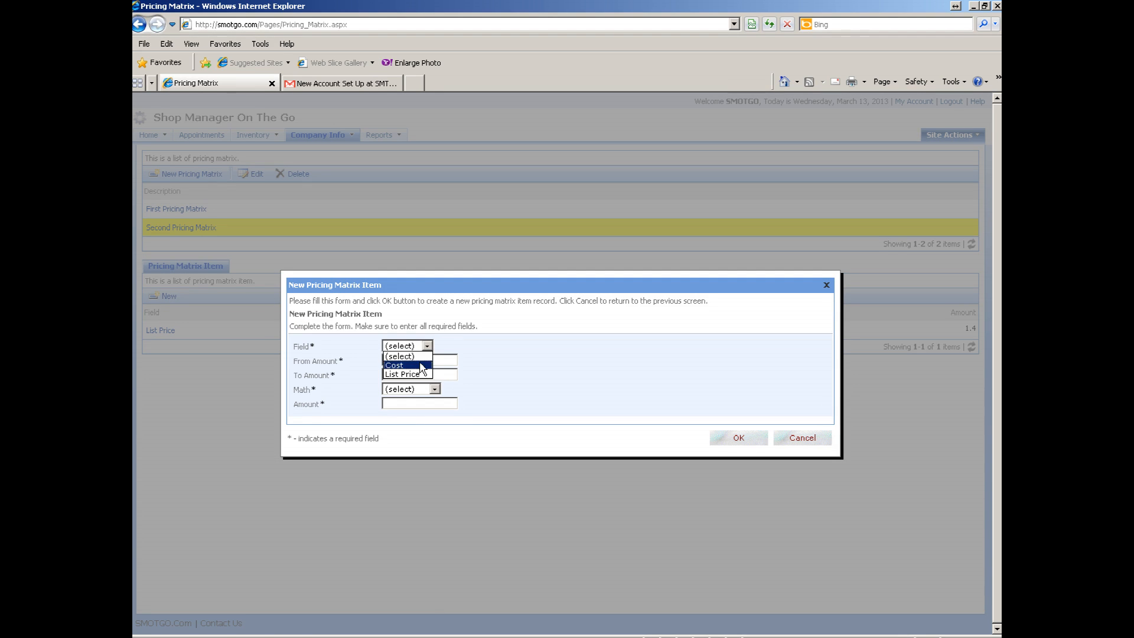
click(415, 362)
click(415, 360)
text(1000)
text(01)
click(414, 373)
text(10000)
click(435, 389)
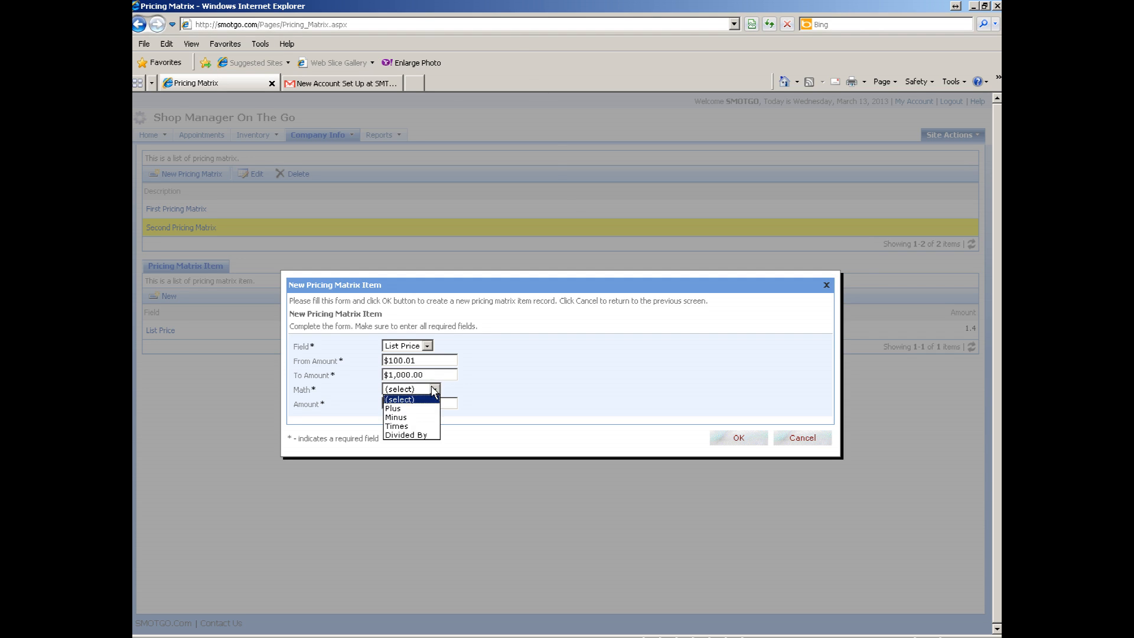
click(416, 426)
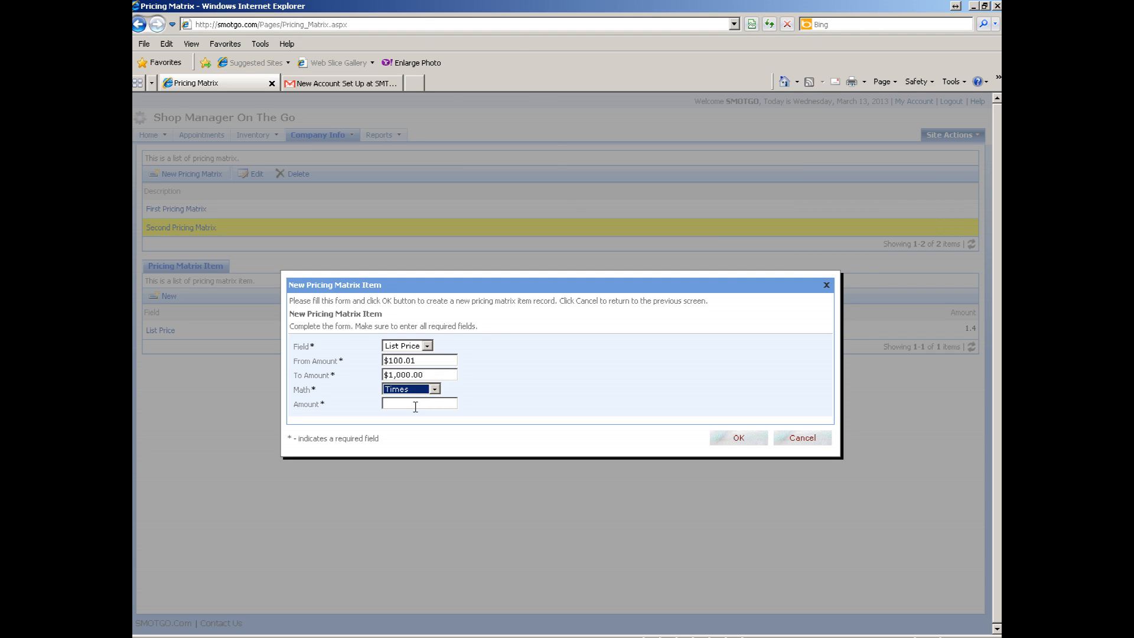
click(415, 406)
click(732, 437)
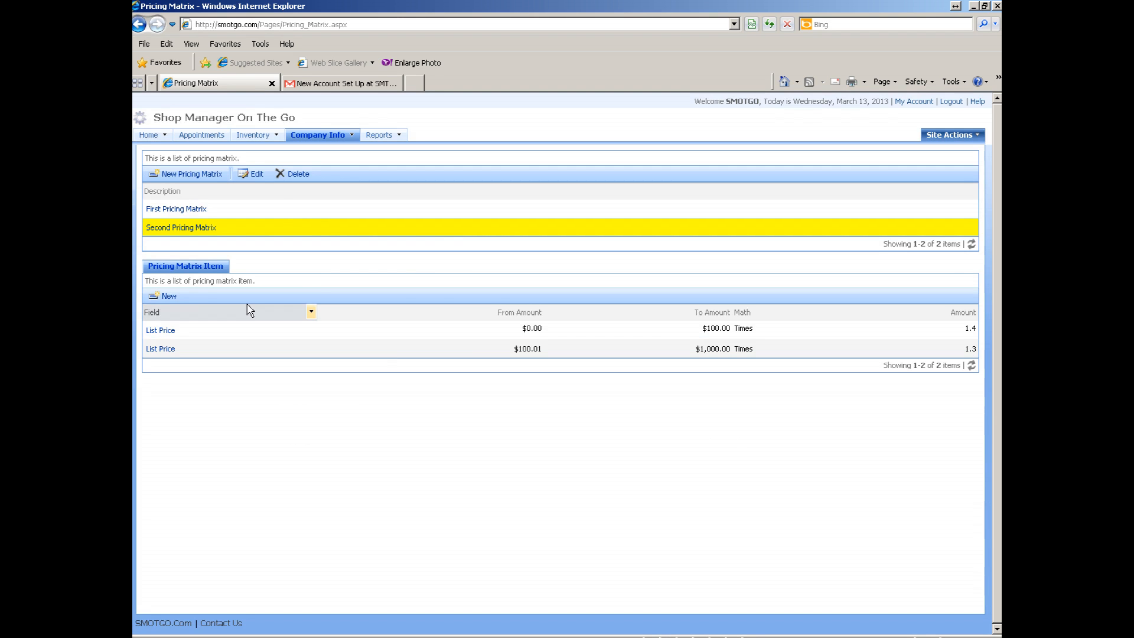
click(164, 295)
- Save a List Price tier from $1,000.01 to $1,000,000.00, Math Times, amount 1.2
click(428, 346)
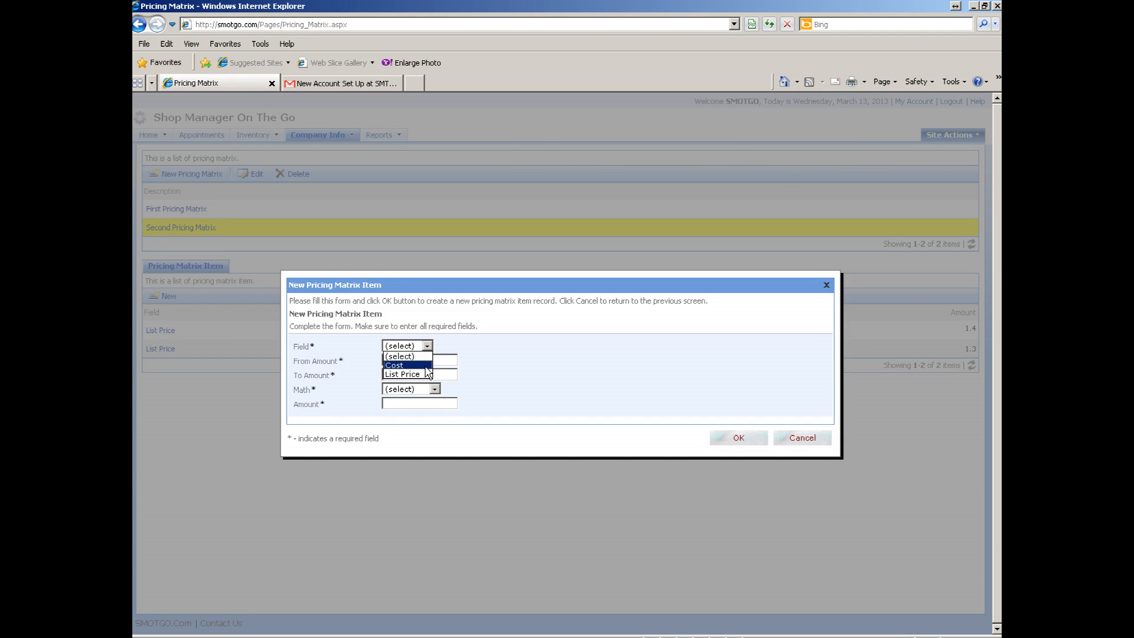
click(423, 371)
click(422, 360)
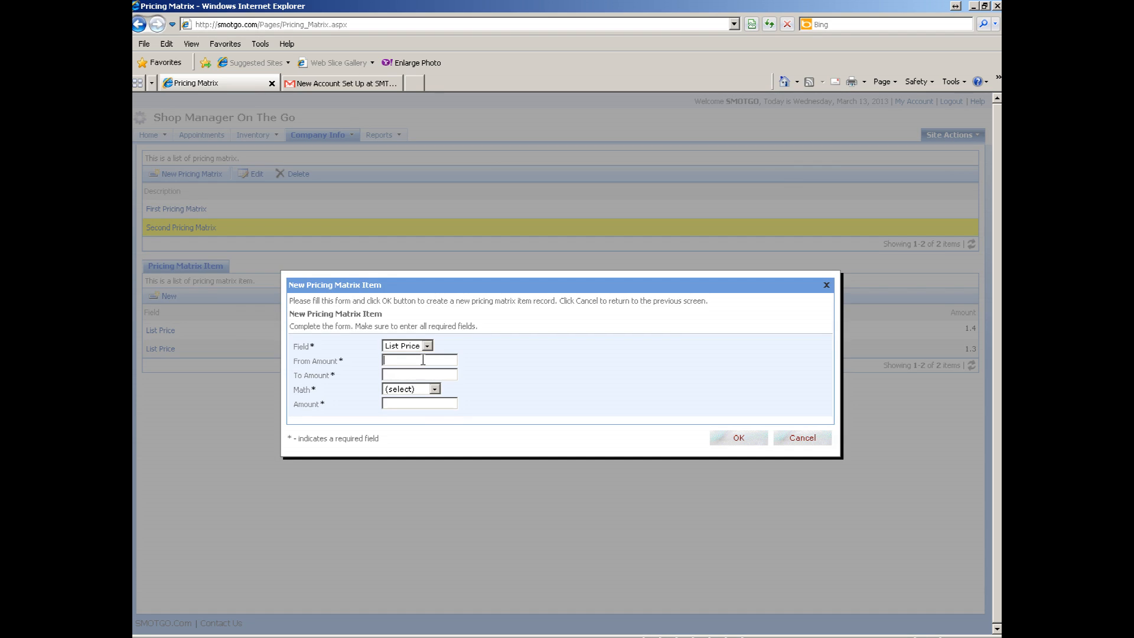
text(1000.01)
click(417, 373)
text(1000000)
click(435, 389)
click(419, 426)
click(418, 405)
click(739, 438)
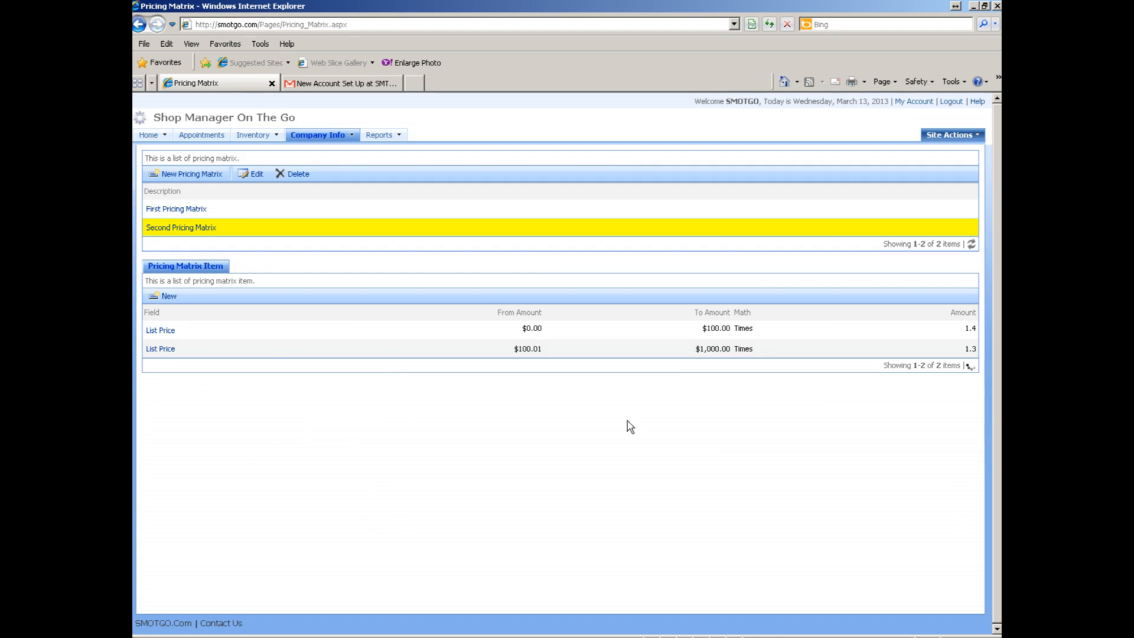
click(352, 224)
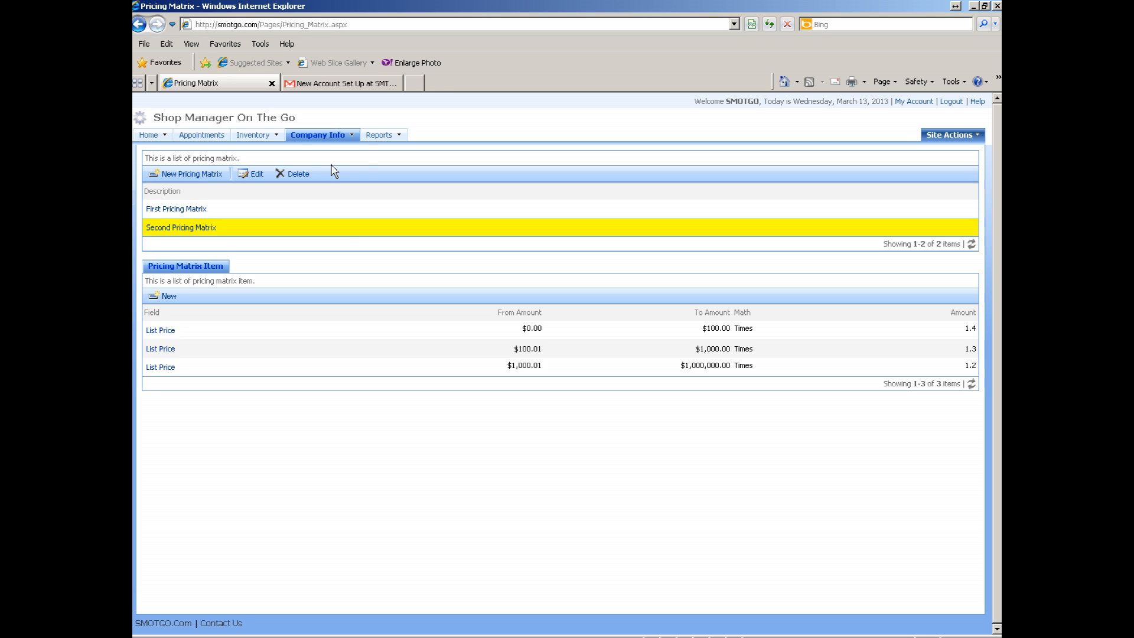
mouse_move(329, 140)
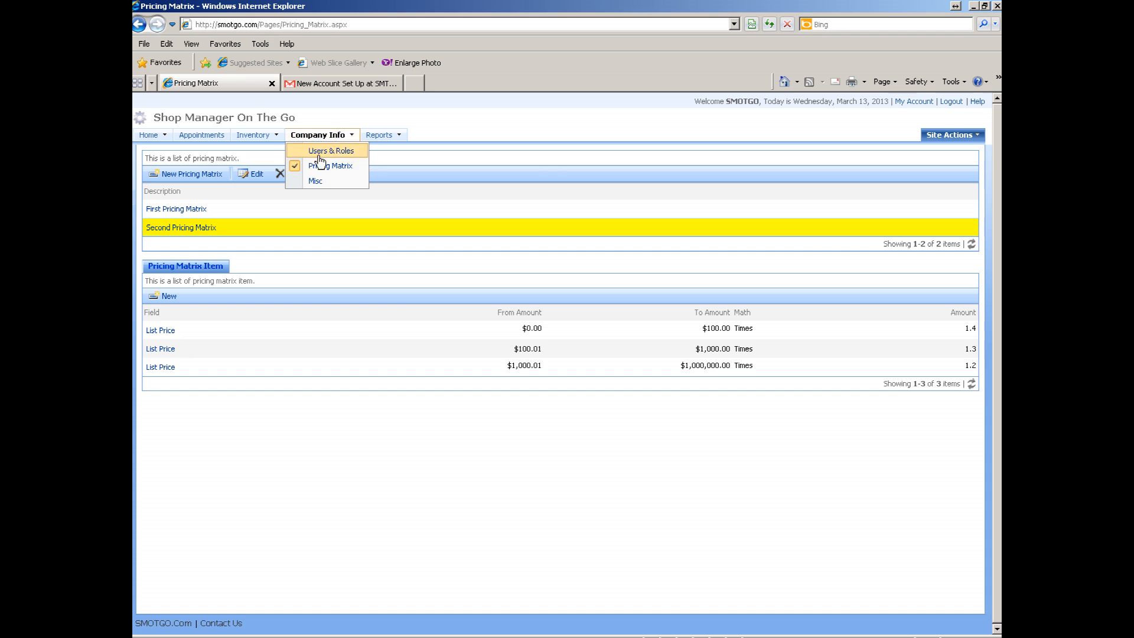
- Choose Misc under Company Info to show the empty Email Subject list
click(316, 182)
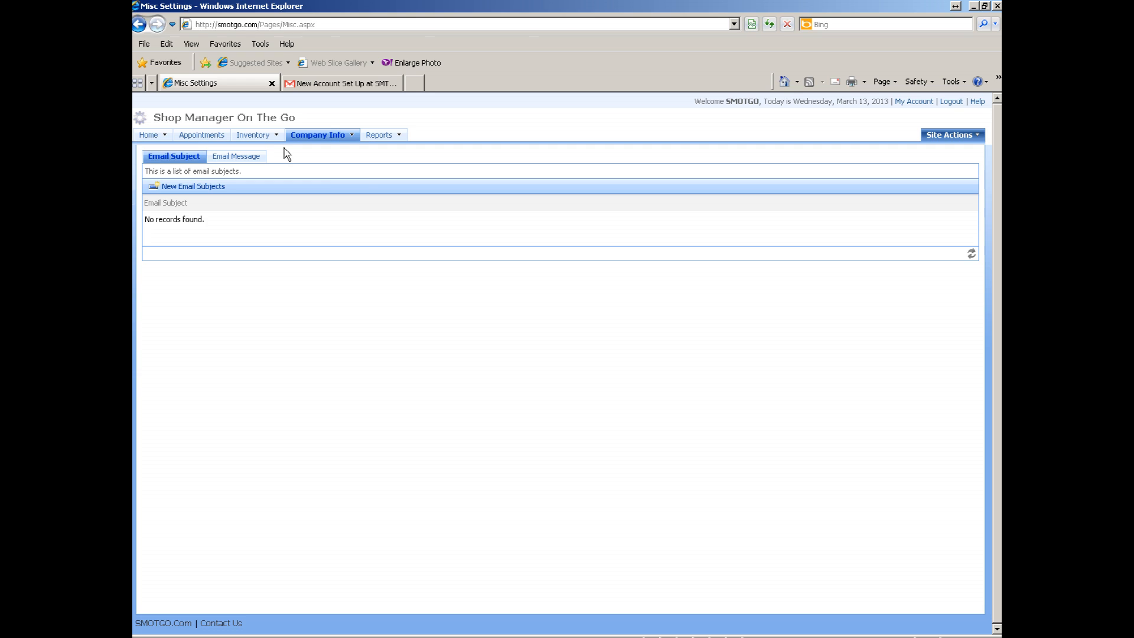
mouse_move(328, 140)
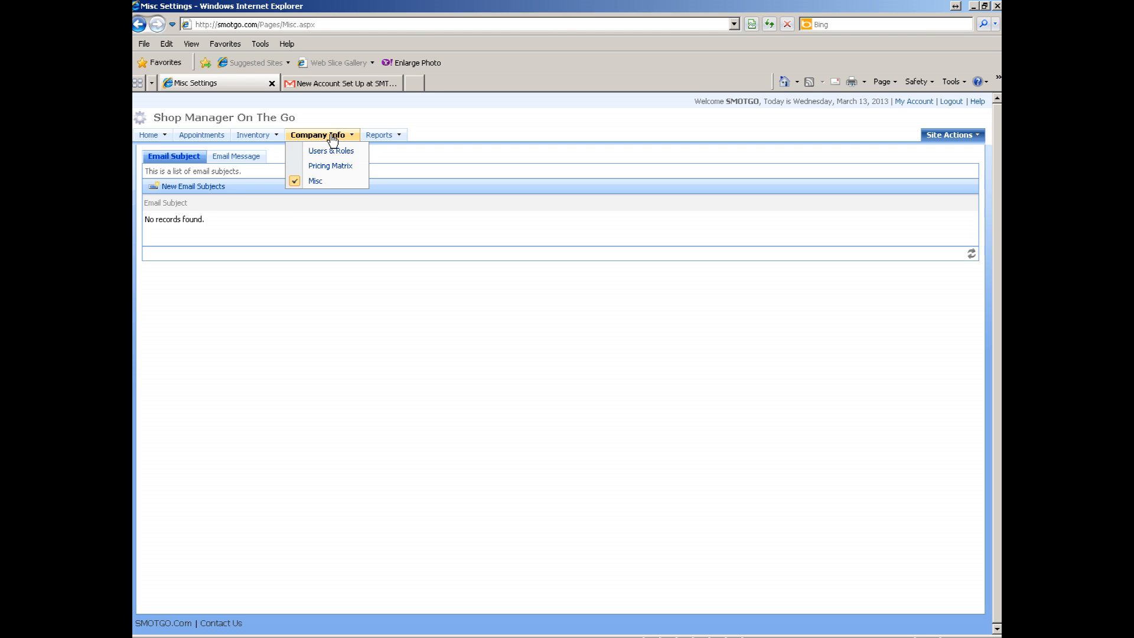